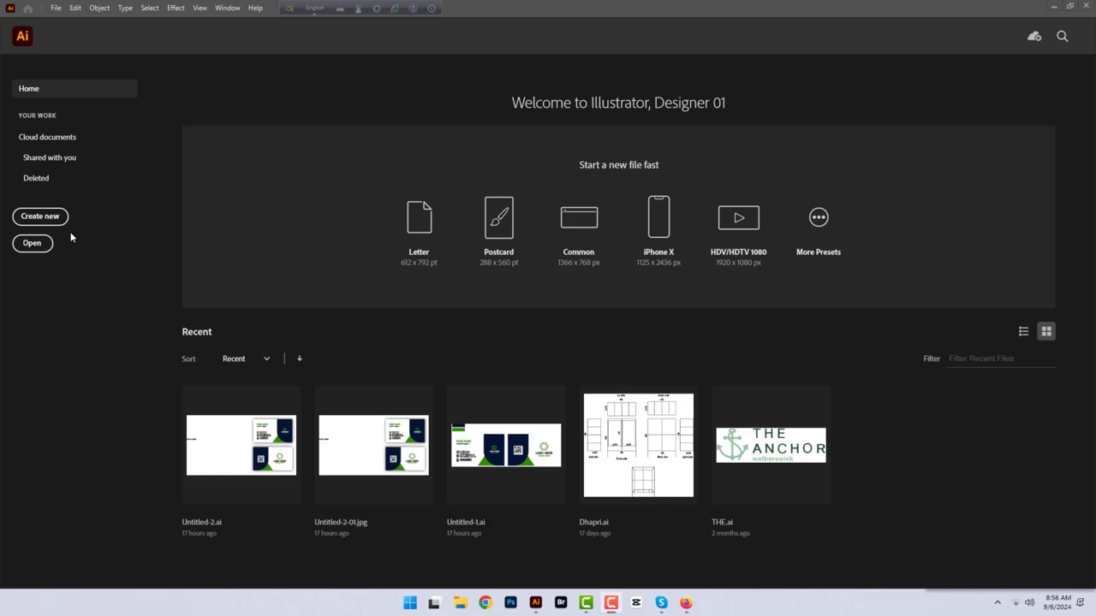
# Start a new document with two landscape 3.5 × 2 in artboards.
pyautogui.click(40, 217)
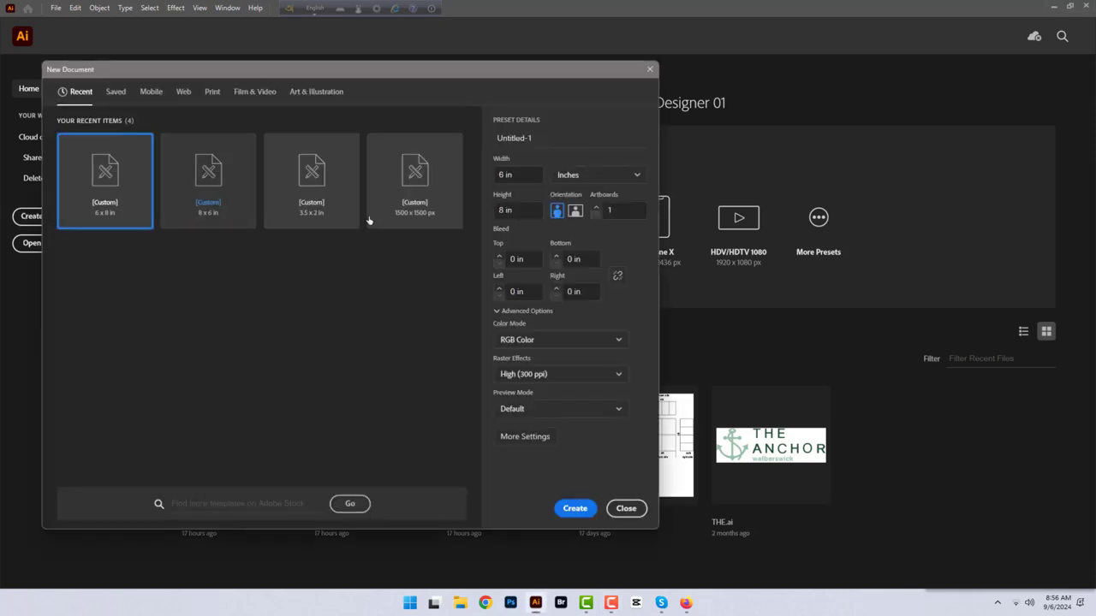
pyautogui.click(518, 166)
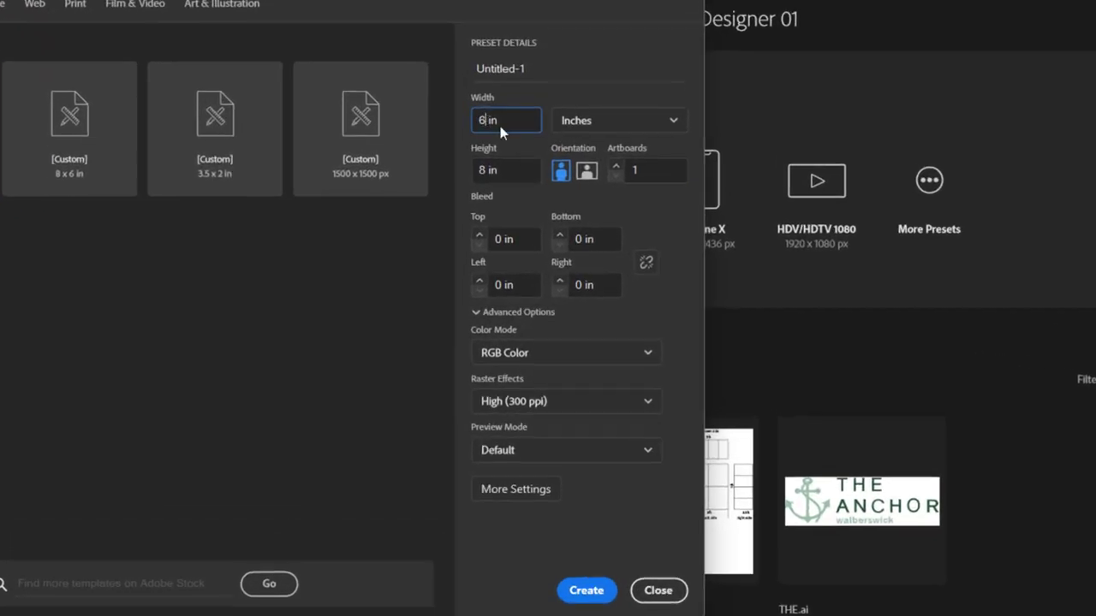
pyautogui.press('BackSpace')
pyautogui.write('3.5')
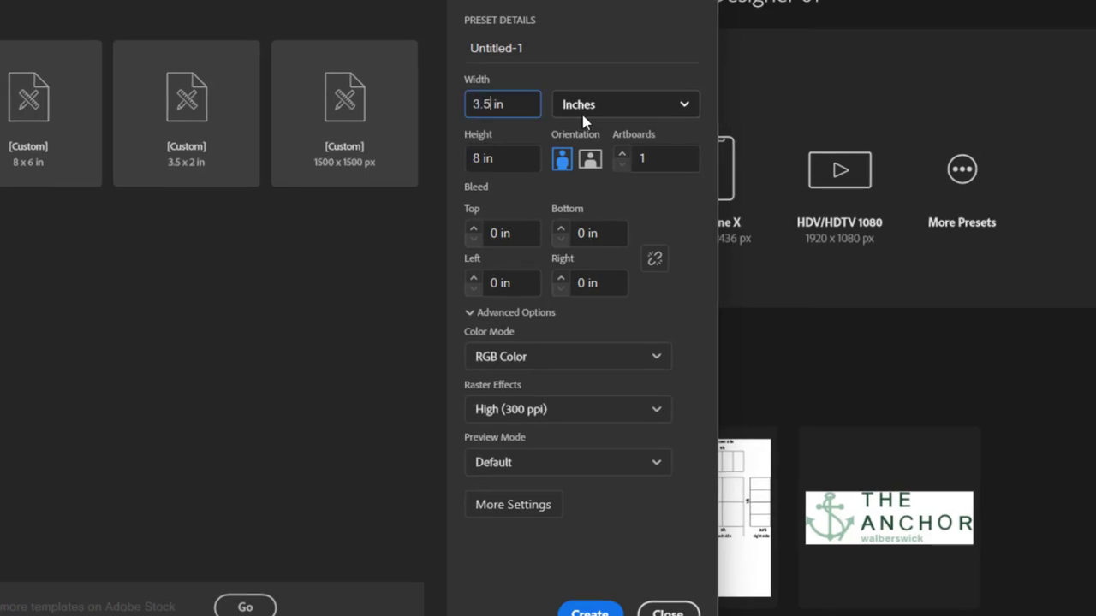
pyautogui.click(482, 157)
pyautogui.press('BackSpace')
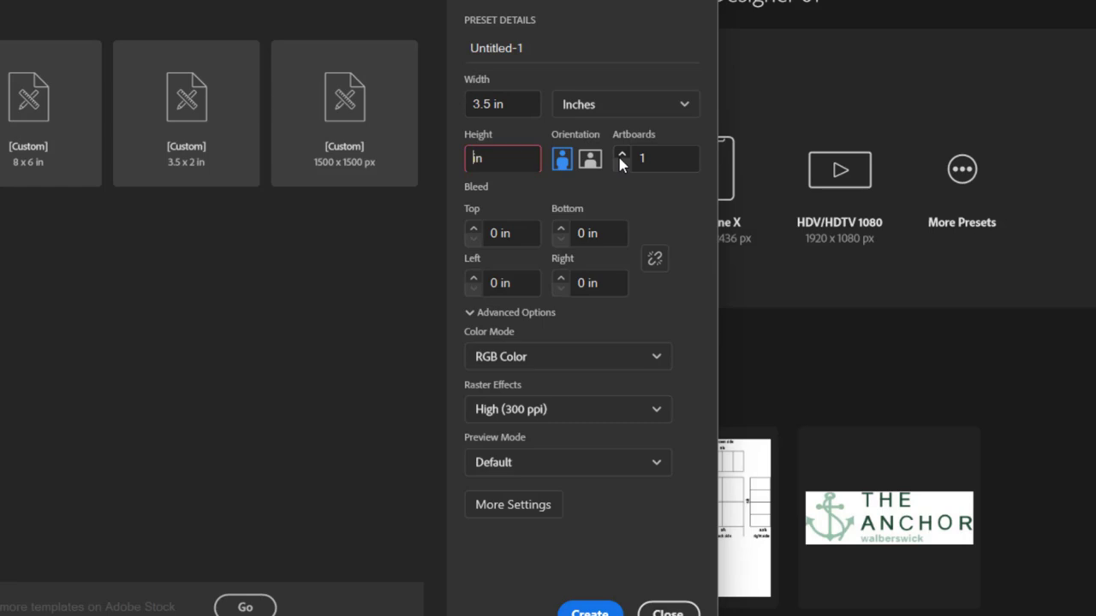
pyautogui.write('2')
pyautogui.click(590, 162)
pyautogui.click(621, 155)
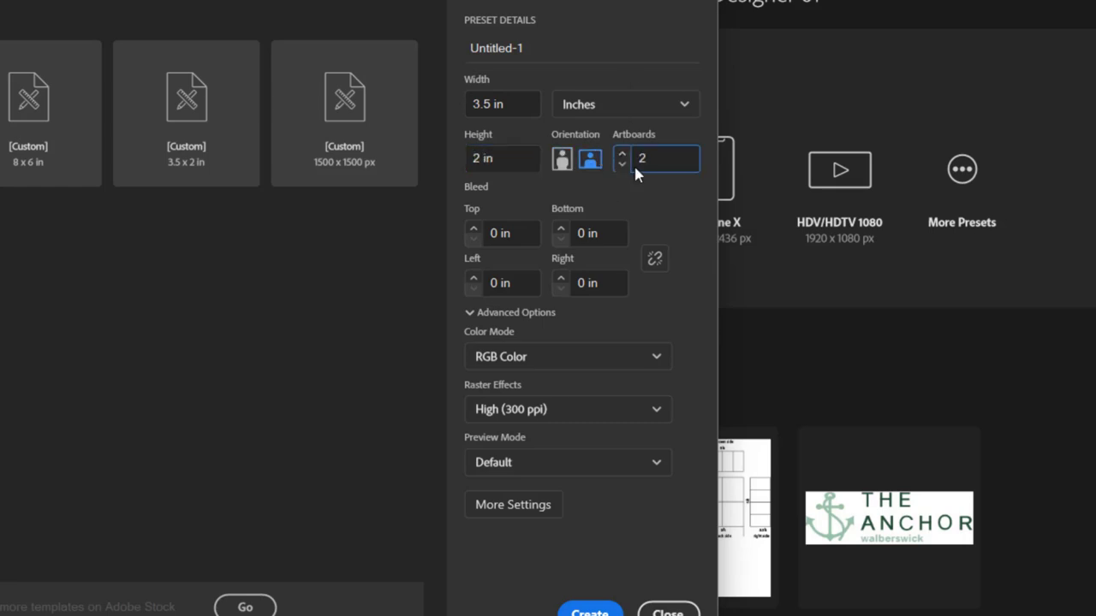
# Apply a linked 0.125 in bleed on all sides and create the document.
pyautogui.click(493, 232)
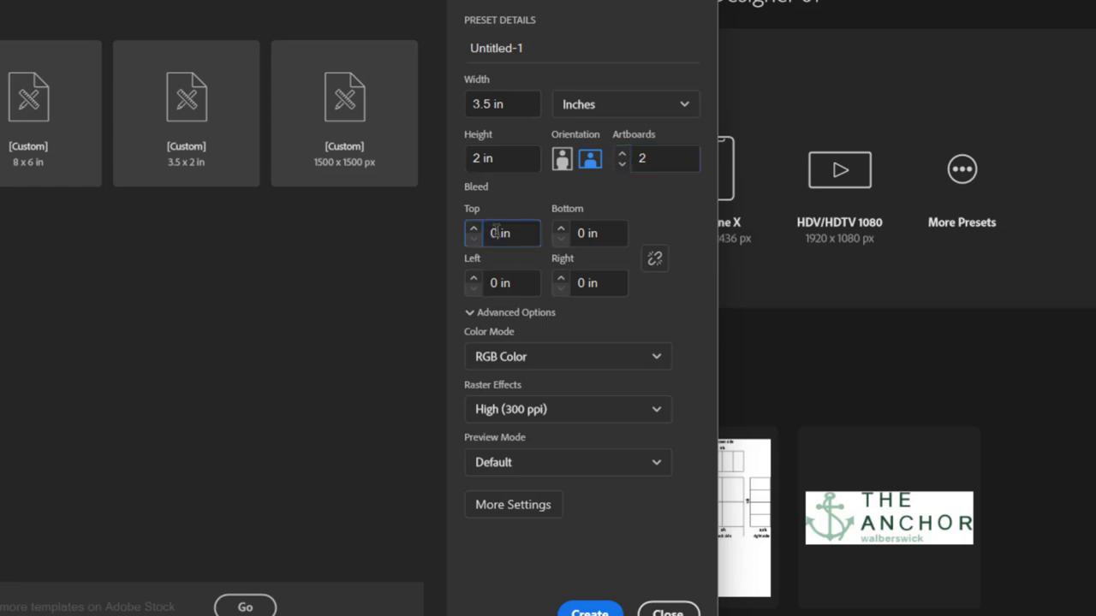
pyautogui.press('BackSpace')
pyautogui.write('.1')
pyautogui.write('25')
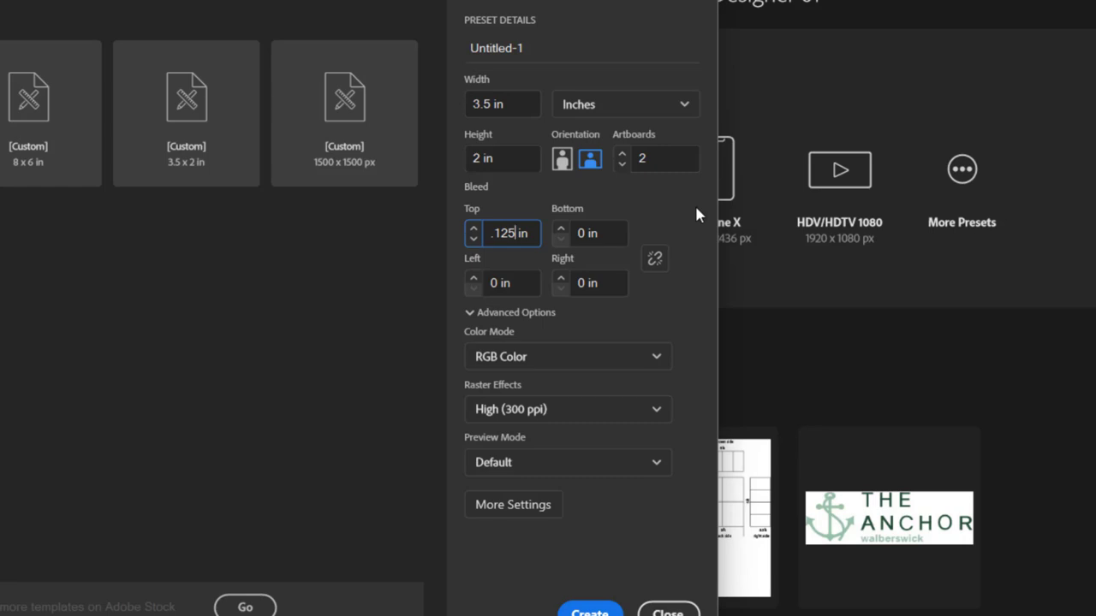
pyautogui.click(654, 258)
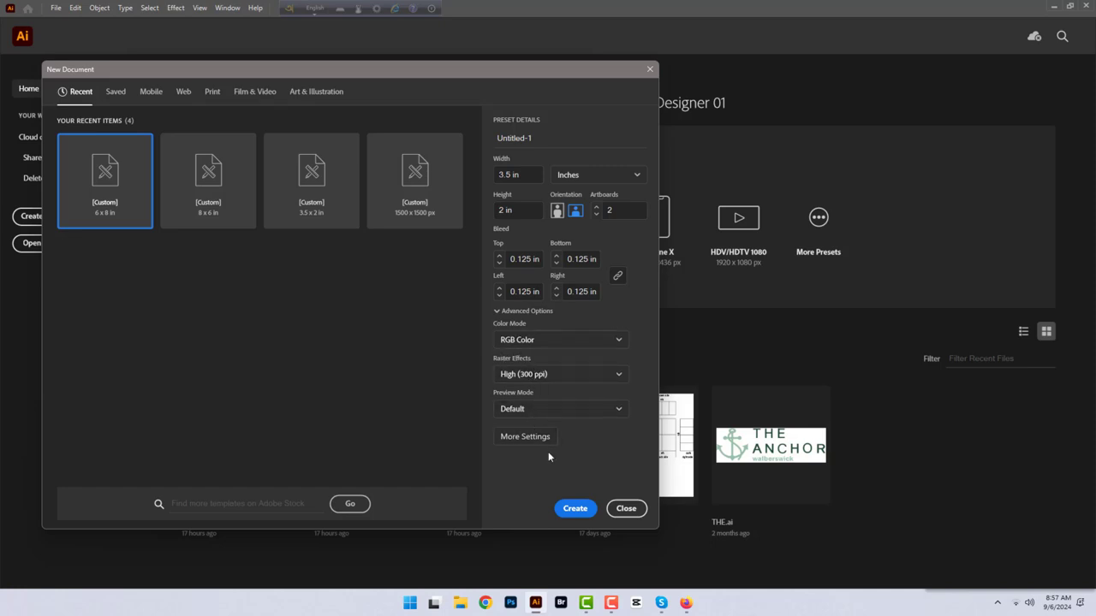
pyautogui.click(577, 511)
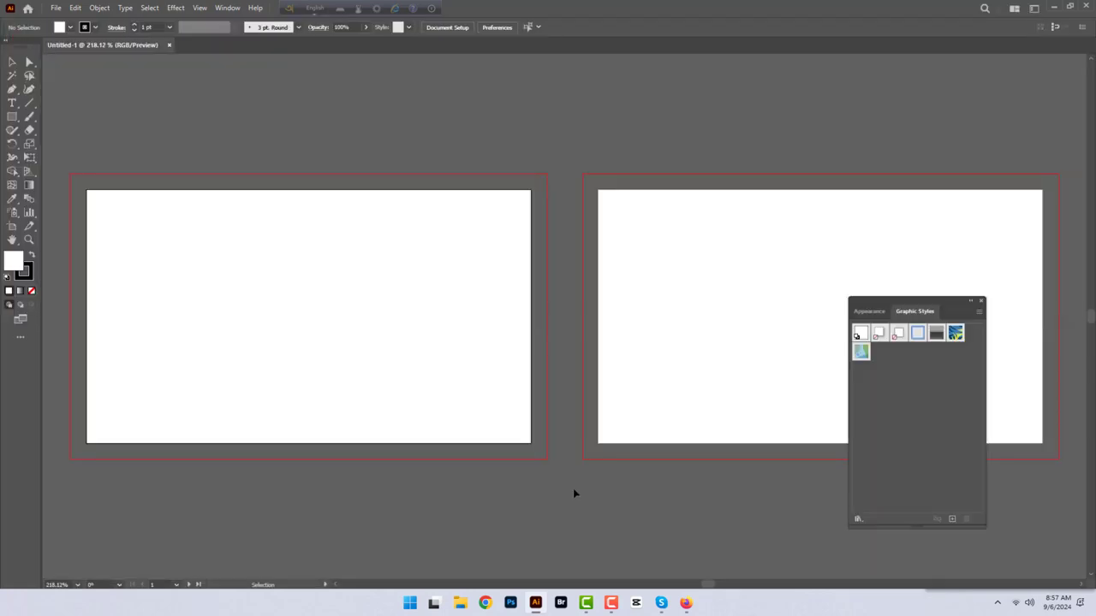
# Reset the workspace to Essentials Classic from the Window menu.
pyautogui.click(227, 8)
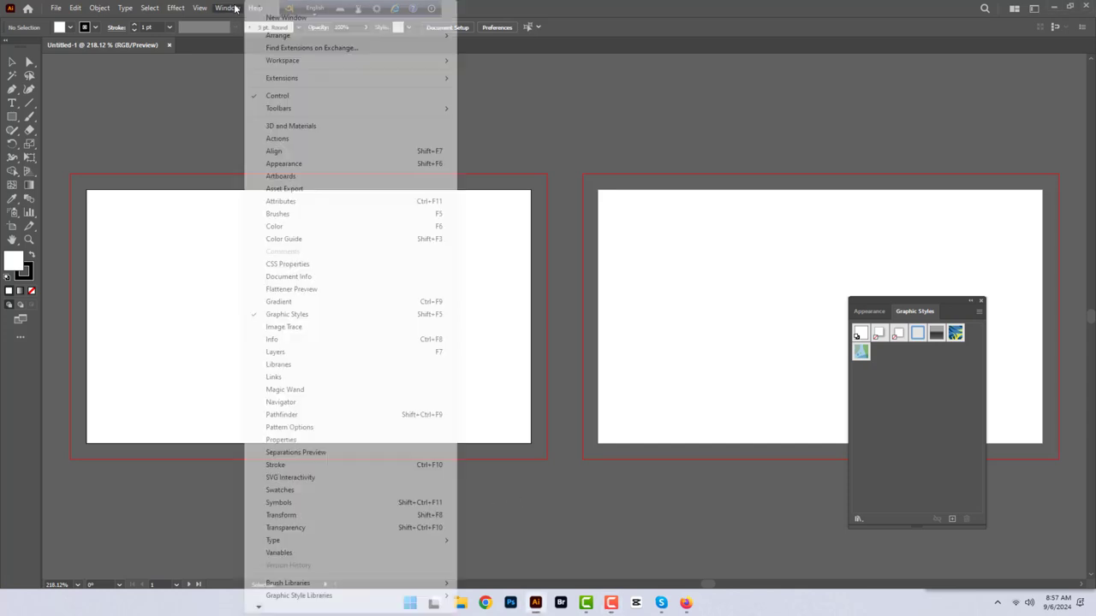
pyautogui.moveTo(283, 59)
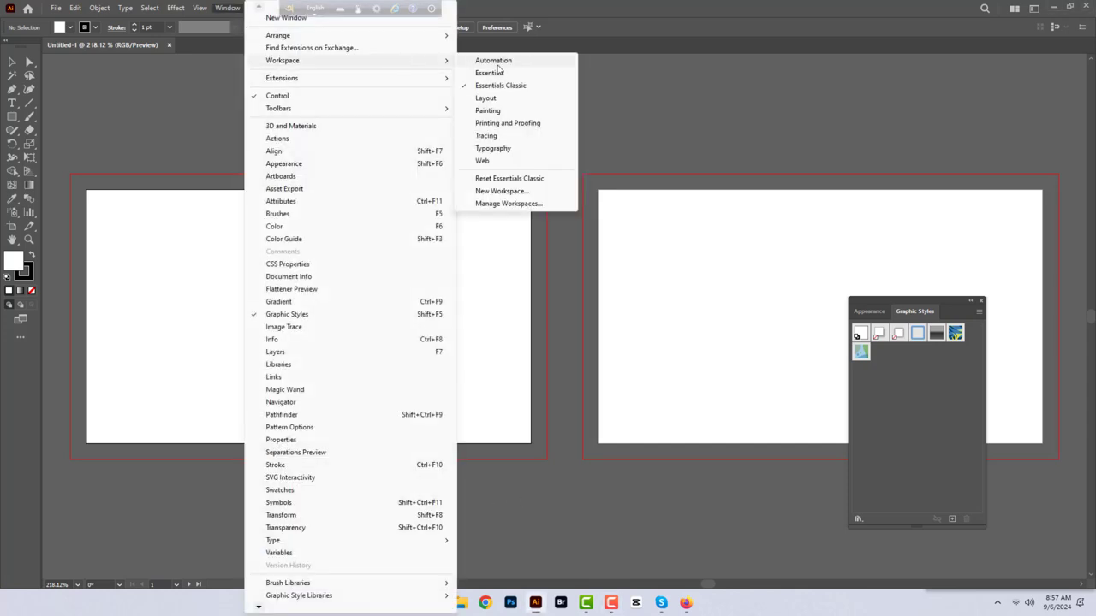
pyautogui.click(490, 179)
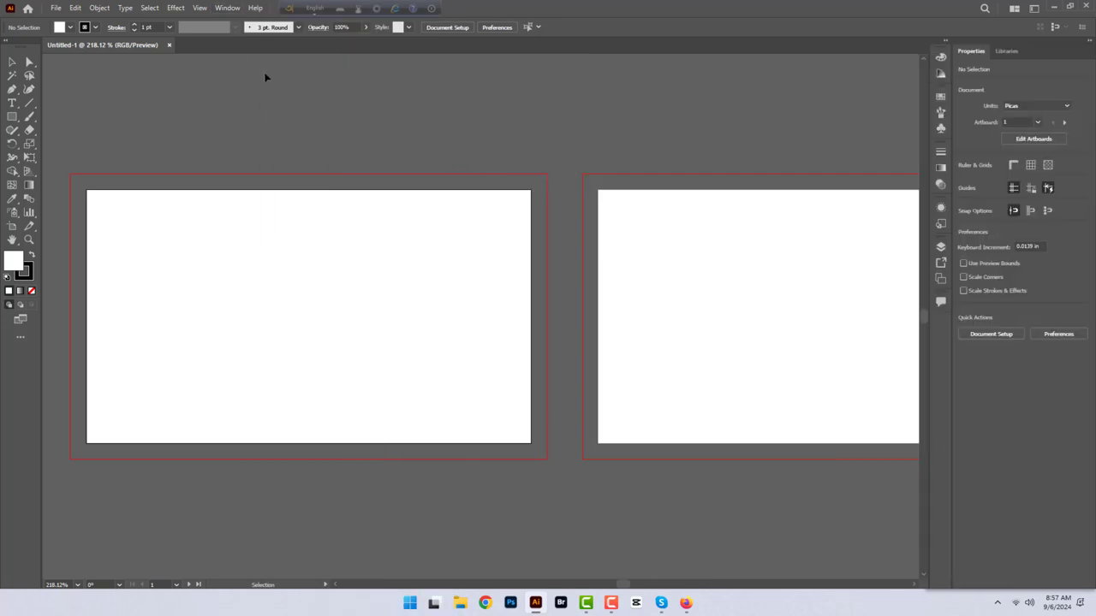
pyautogui.click(12, 117)
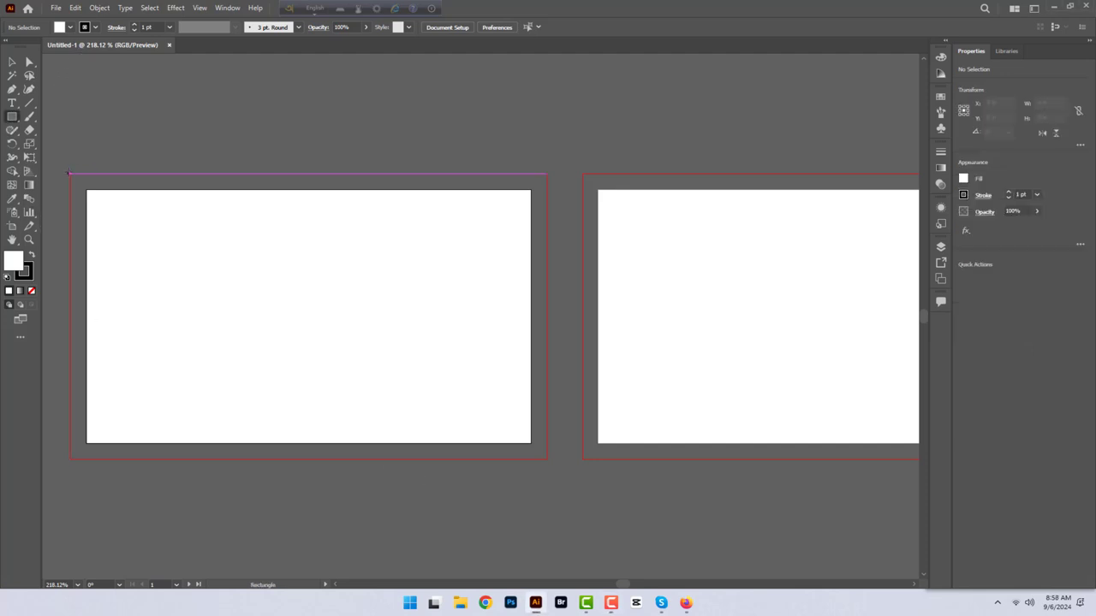
# Draw a 3.75 × 2.25 in rectangle over the first artboard's bleed with no stroke.
pyautogui.moveTo(72, 175)
pyautogui.mouseDown()
pyautogui.moveTo(396, 388)
pyautogui.moveTo(546, 458)
pyautogui.mouseUp()
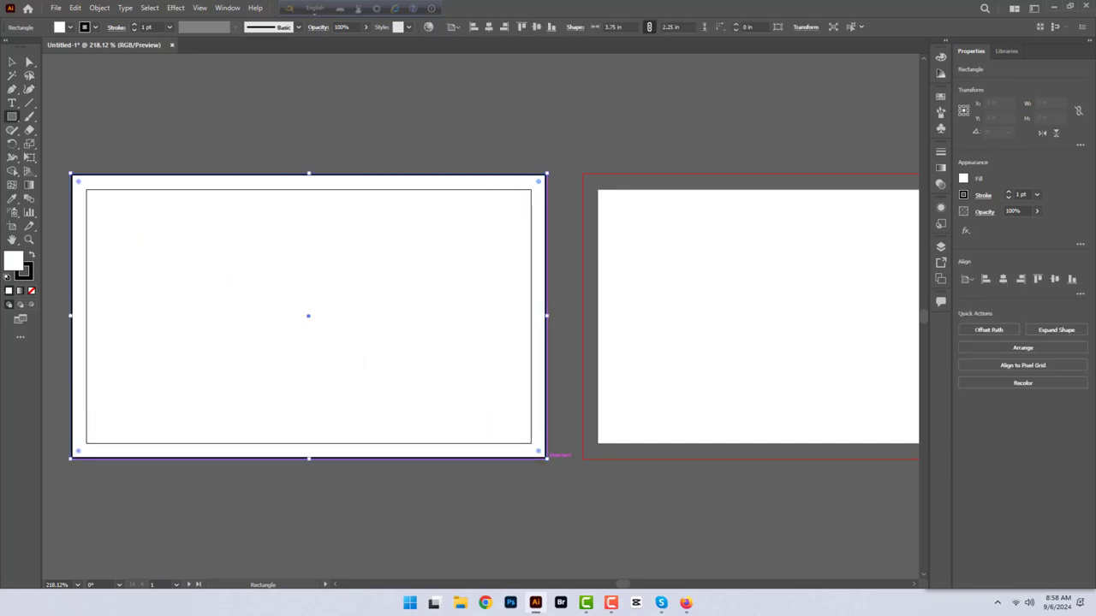
pyautogui.click(19, 277)
pyautogui.click(32, 292)
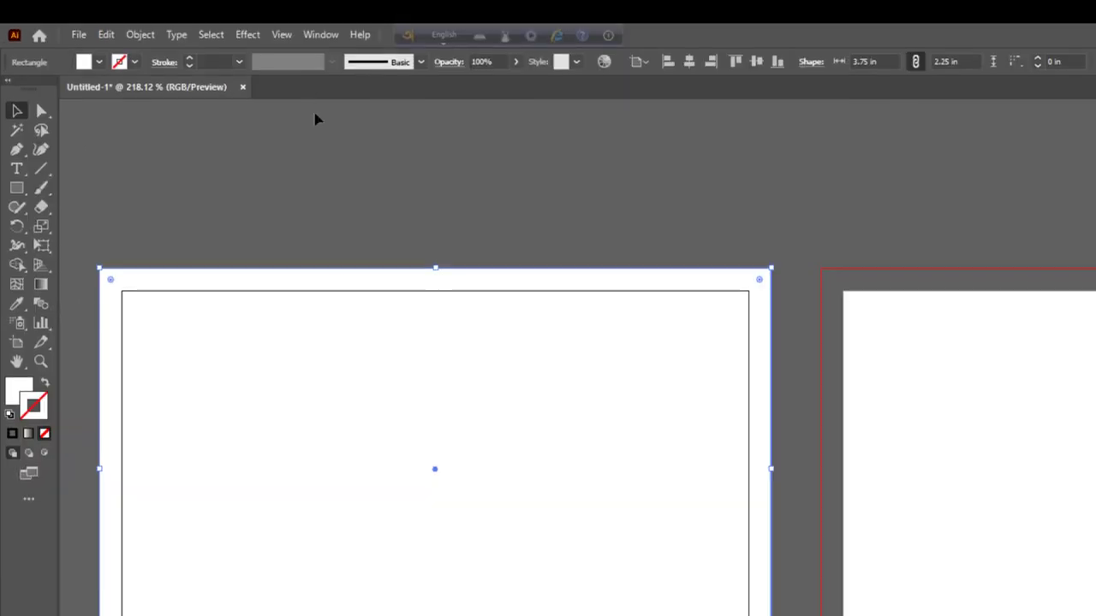
pyautogui.click(102, 11)
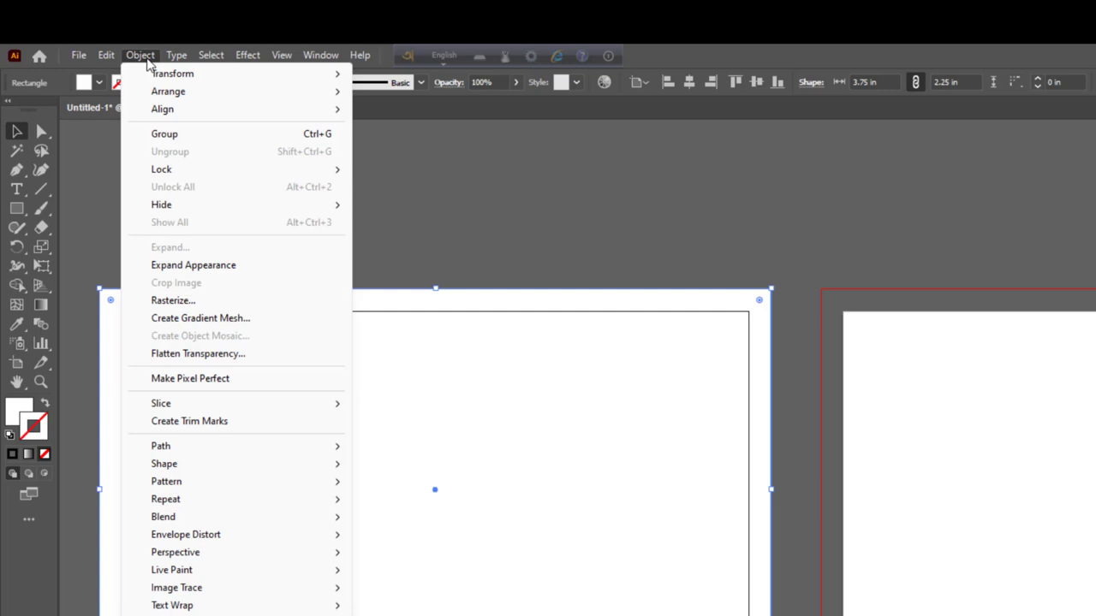
pyautogui.moveTo(144, 389)
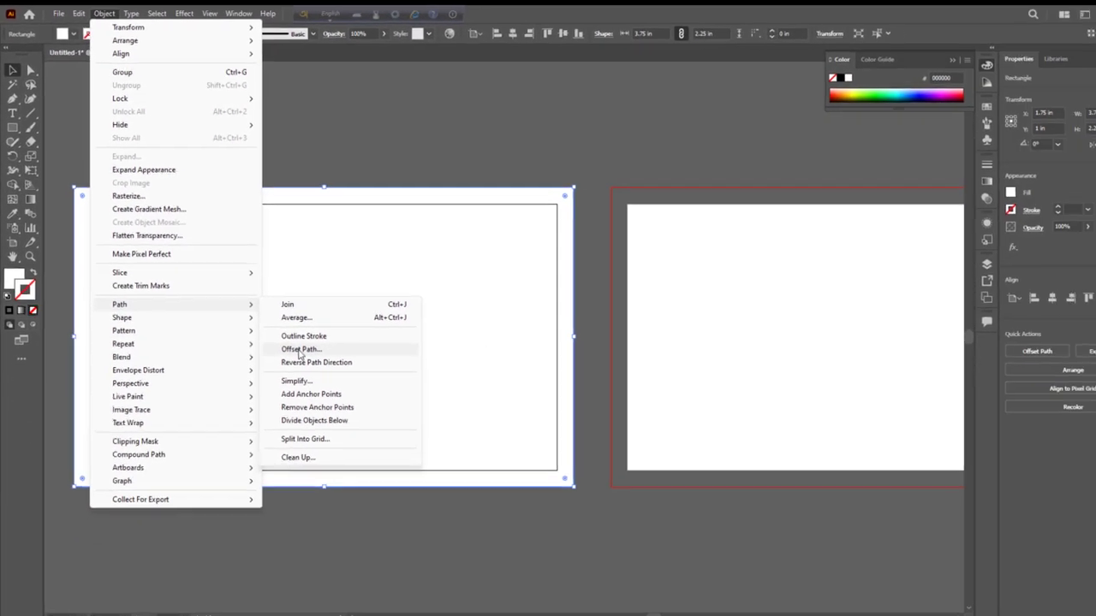
# Offset the rectangle by -0.25 in and turn the 3.25 × 1.75 in path into guides.
pyautogui.click(300, 350)
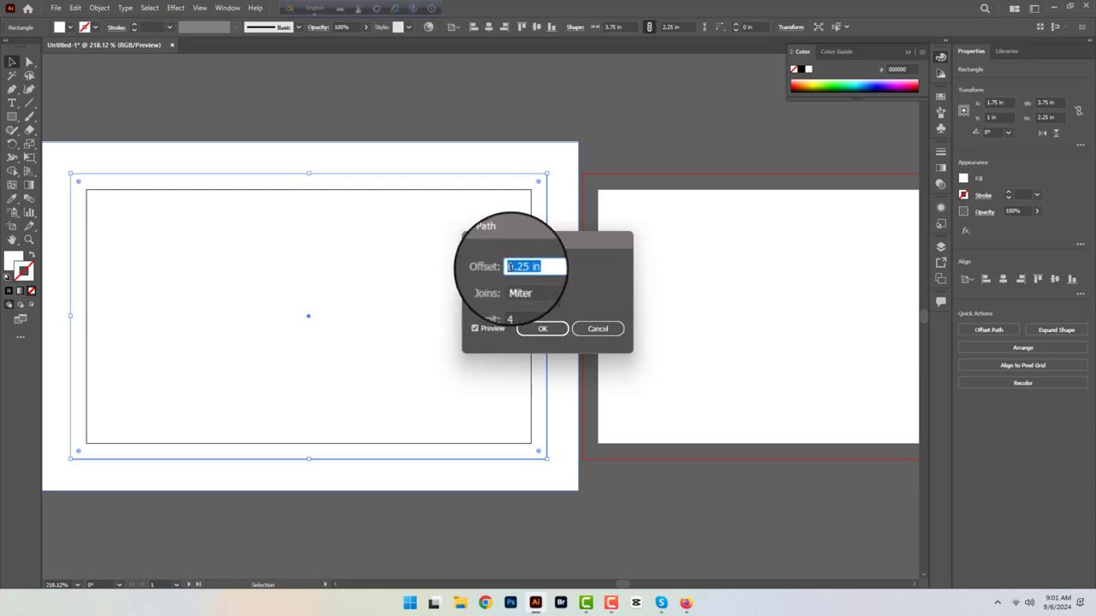
pyautogui.click(509, 267)
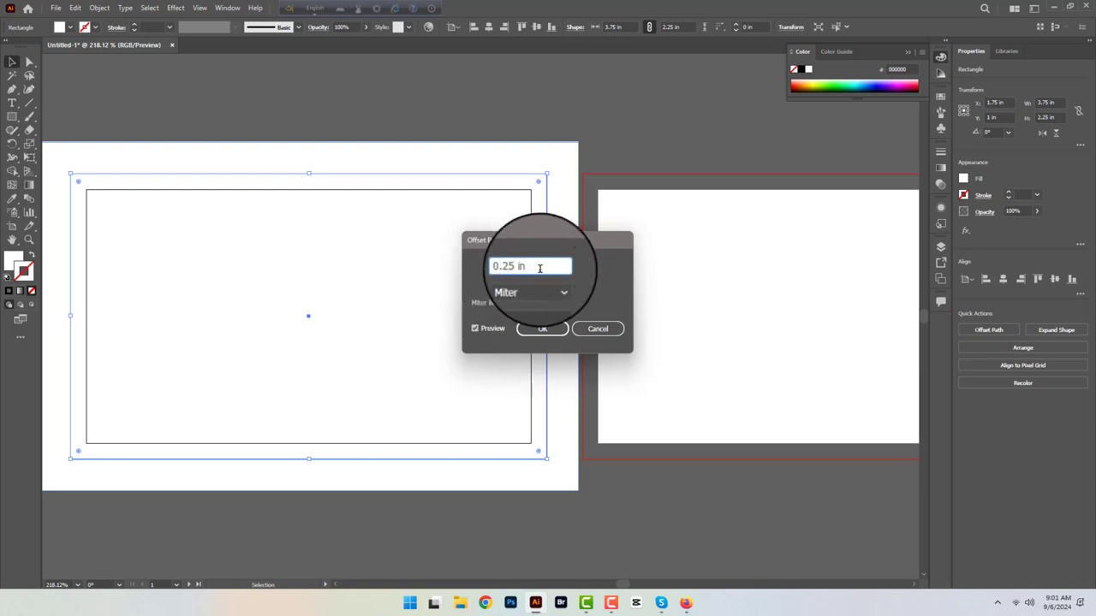
pyautogui.write('-')
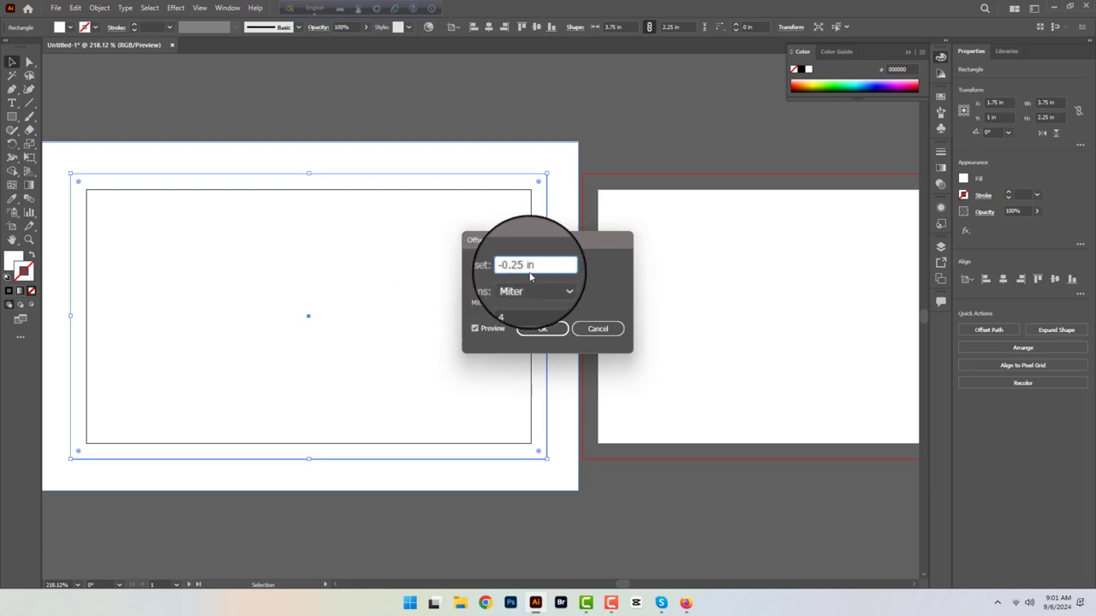
pyautogui.click(536, 330)
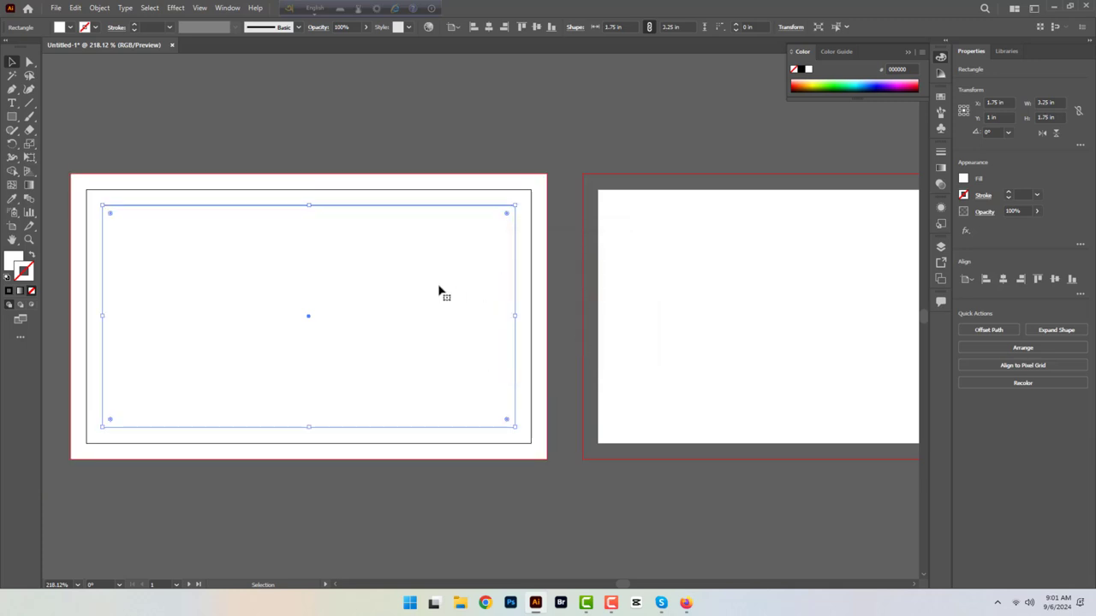
pyautogui.rightClick(405, 267)
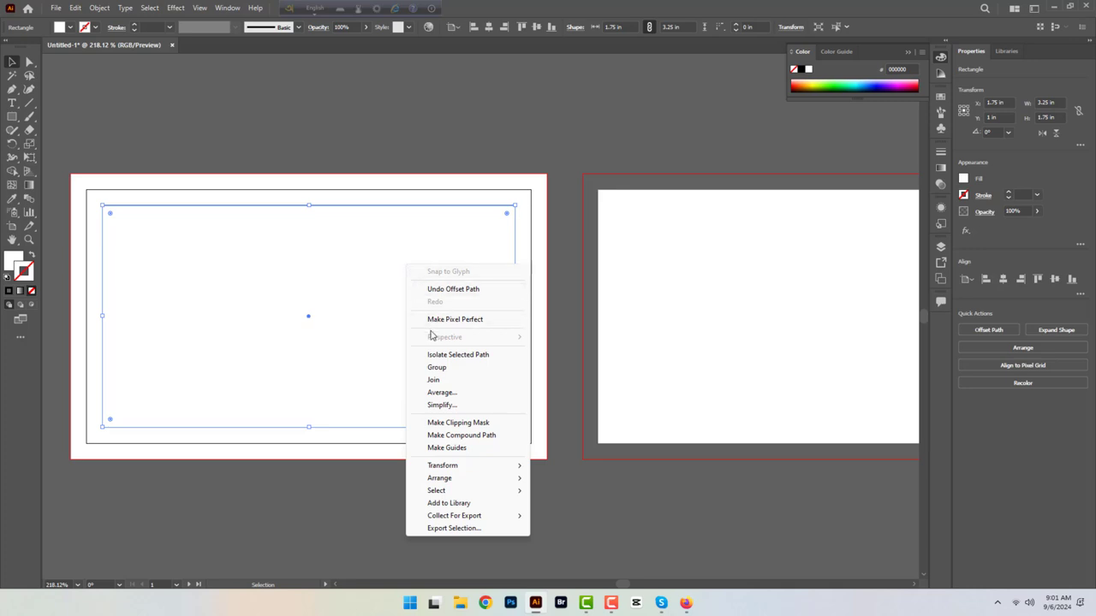
pyautogui.click(458, 448)
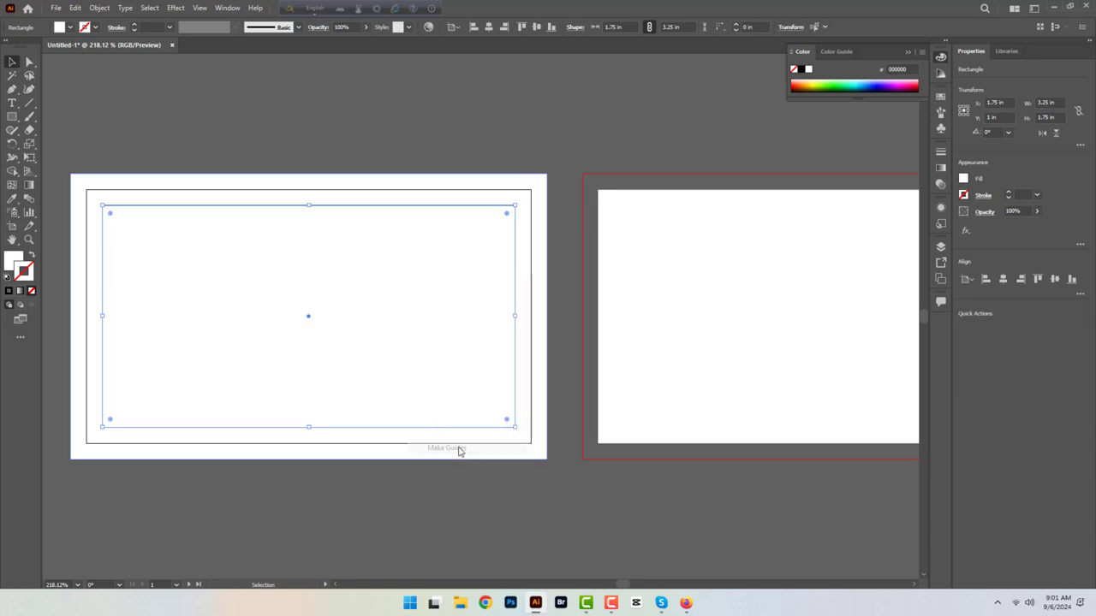
pyautogui.click(472, 149)
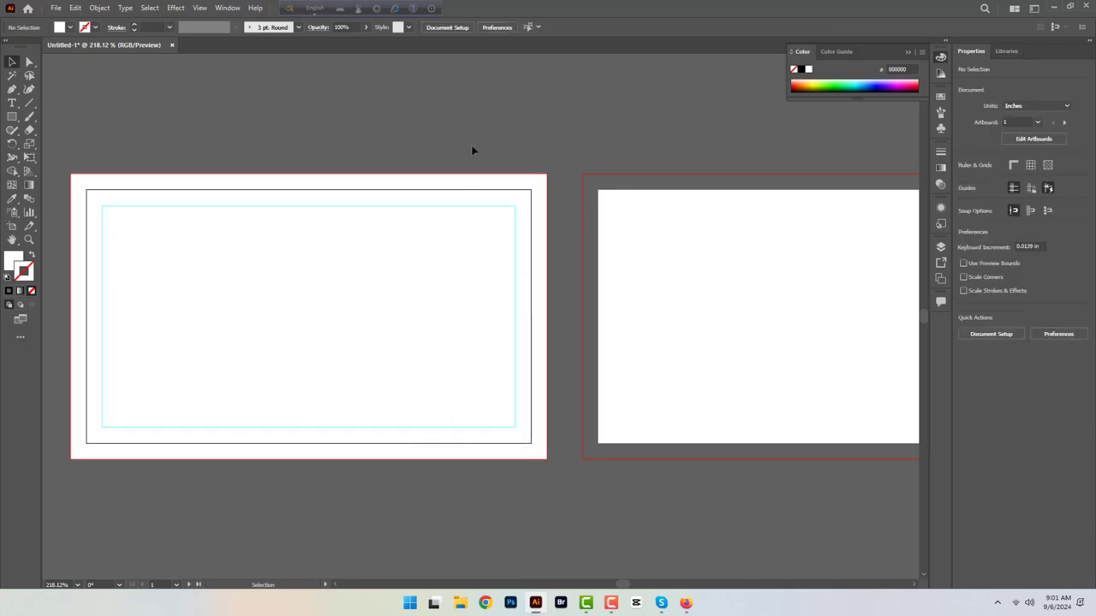
# Copy the bleed rectangle and its guide onto the second artboard.
pyautogui.moveTo(322, 180); pyautogui.dragTo(543, 392)
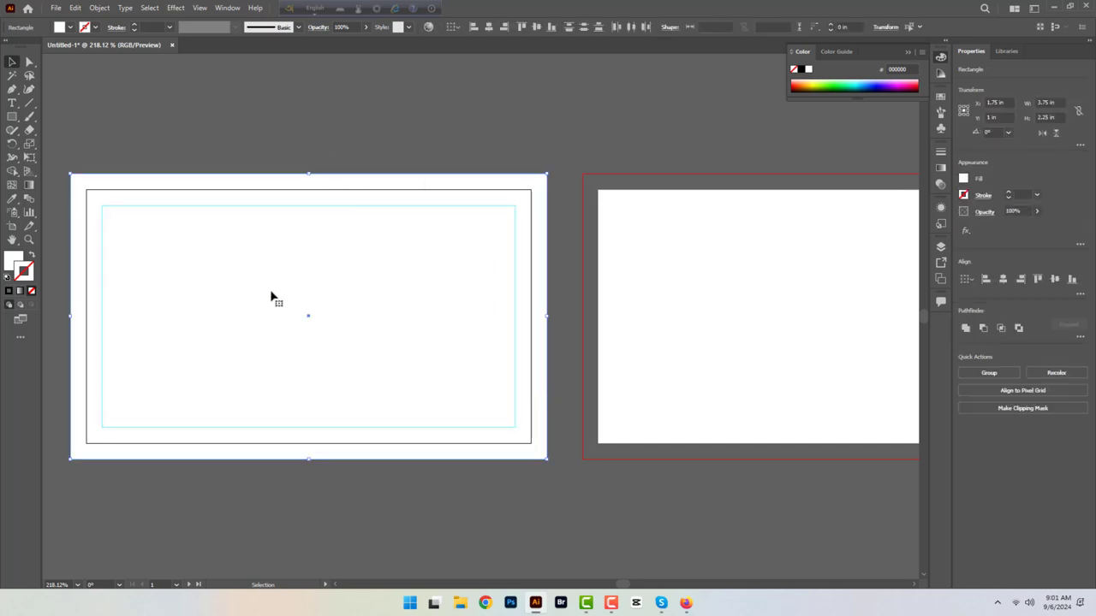
pyautogui.moveTo(300, 333); pyautogui.dragTo(805, 330)
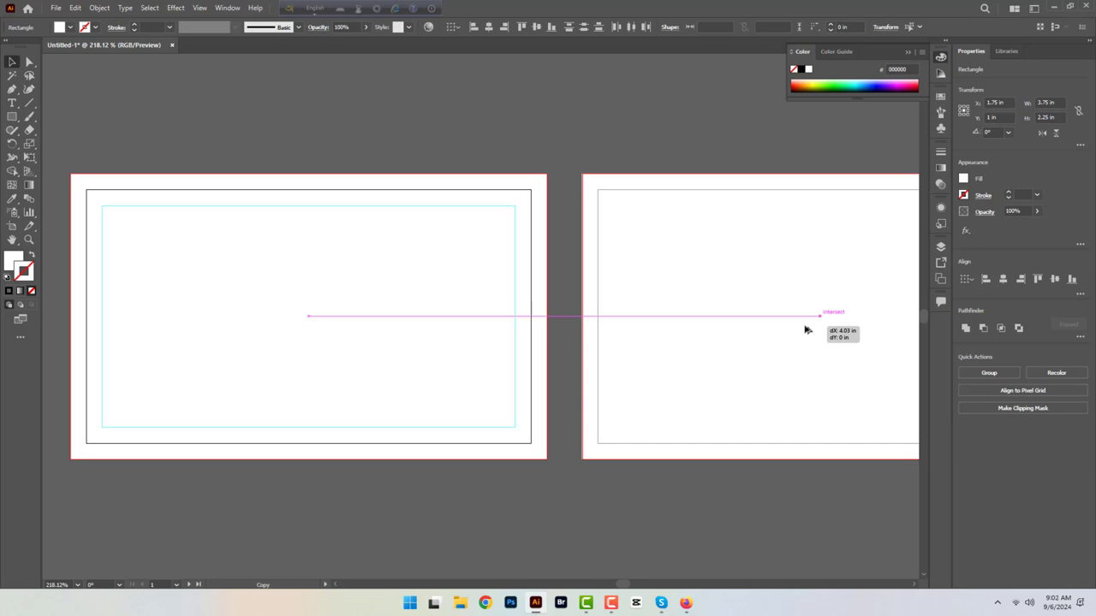
pyautogui.moveTo(805, 329); pyautogui.dragTo(805, 330)
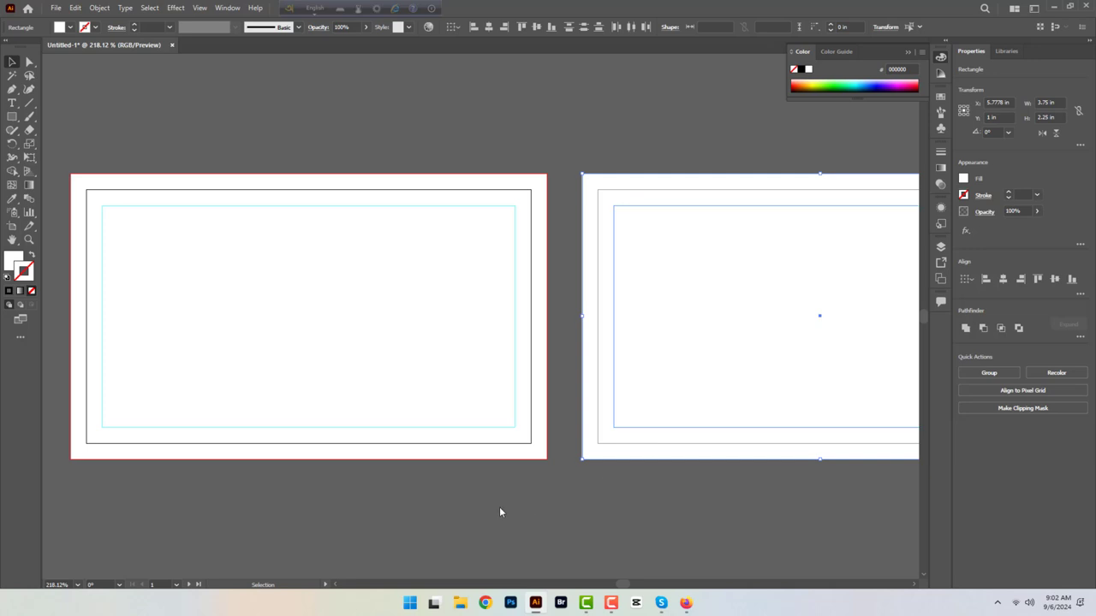
# Bring both cards into view and select each card's white background rectangle.
pyautogui.scroll(-2, 578, 443)
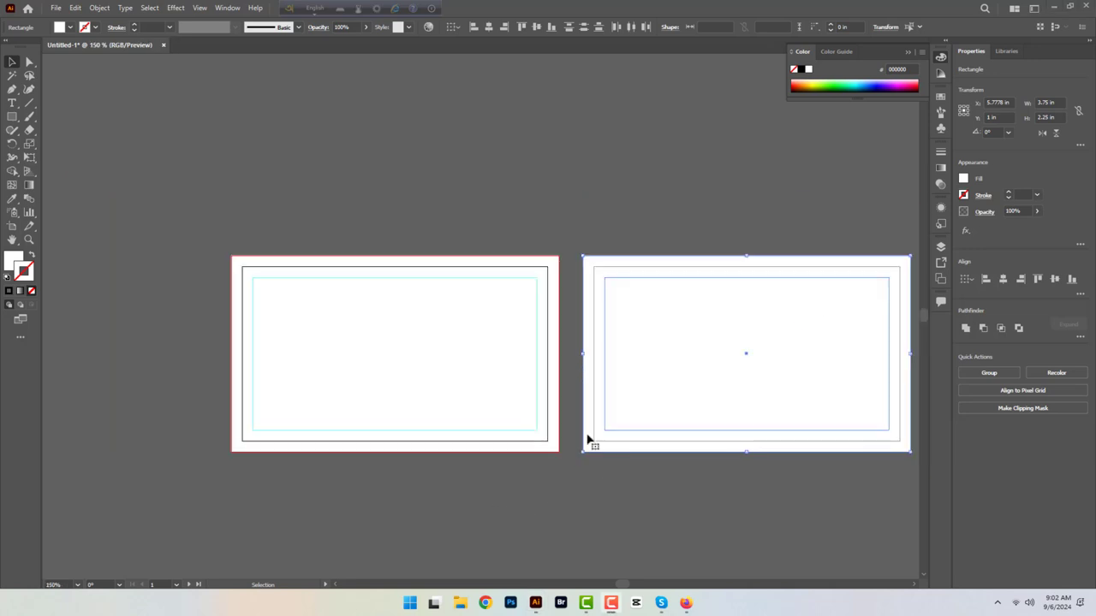
pyautogui.moveTo(682, 416)
pyautogui.mouseDown()
pyautogui.moveTo(590, 344)
pyautogui.moveTo(563, 351)
pyautogui.mouseUp()
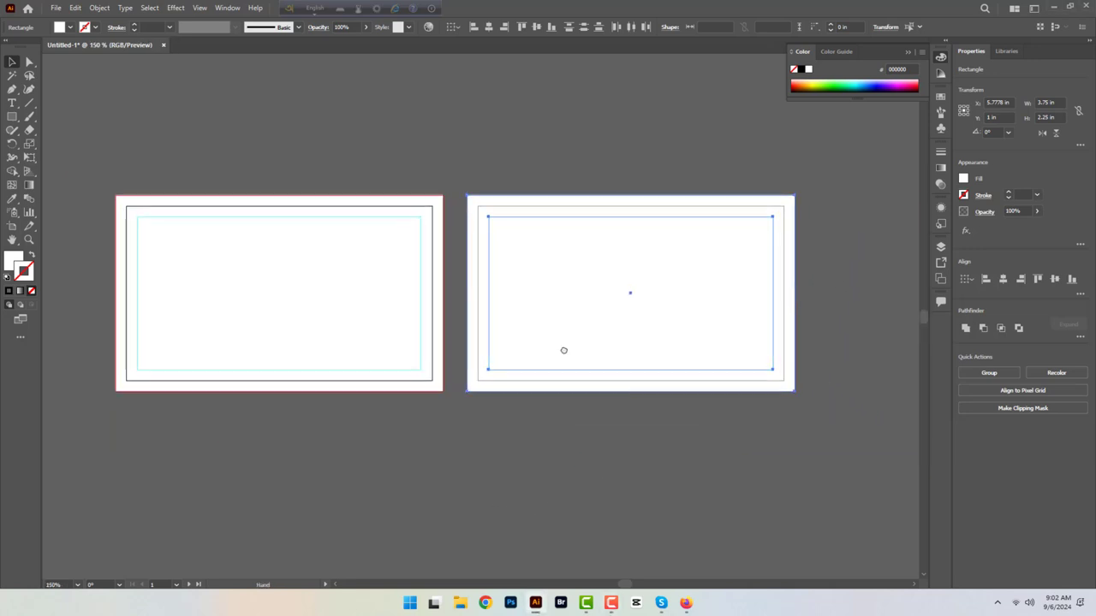
pyautogui.click(587, 433)
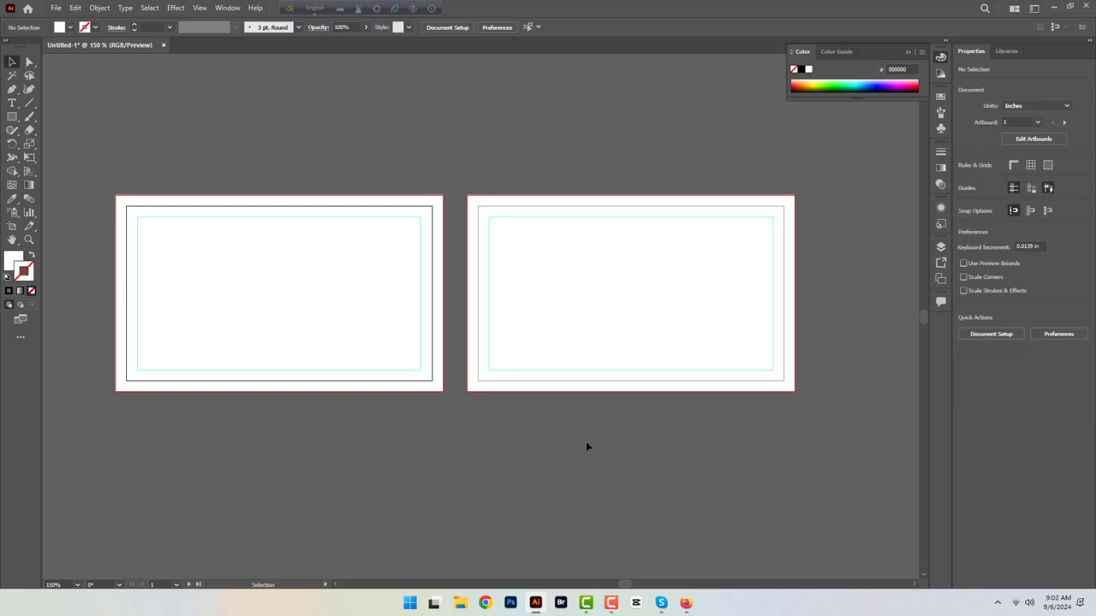
pyautogui.moveTo(273, 219); pyautogui.dragTo(346, 319)
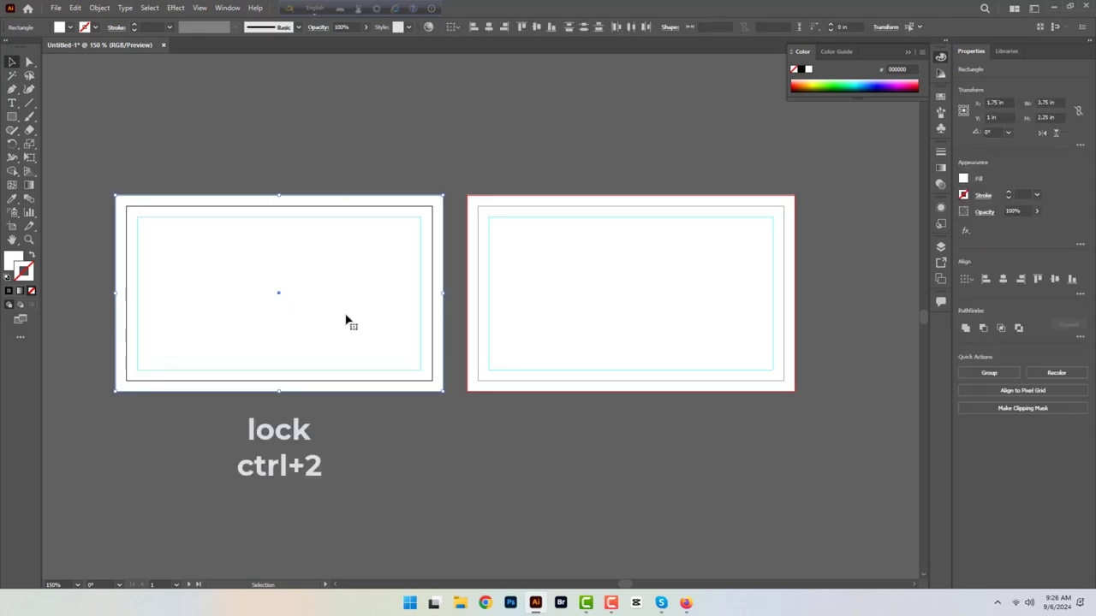
pyautogui.moveTo(549, 207); pyautogui.dragTo(676, 325)
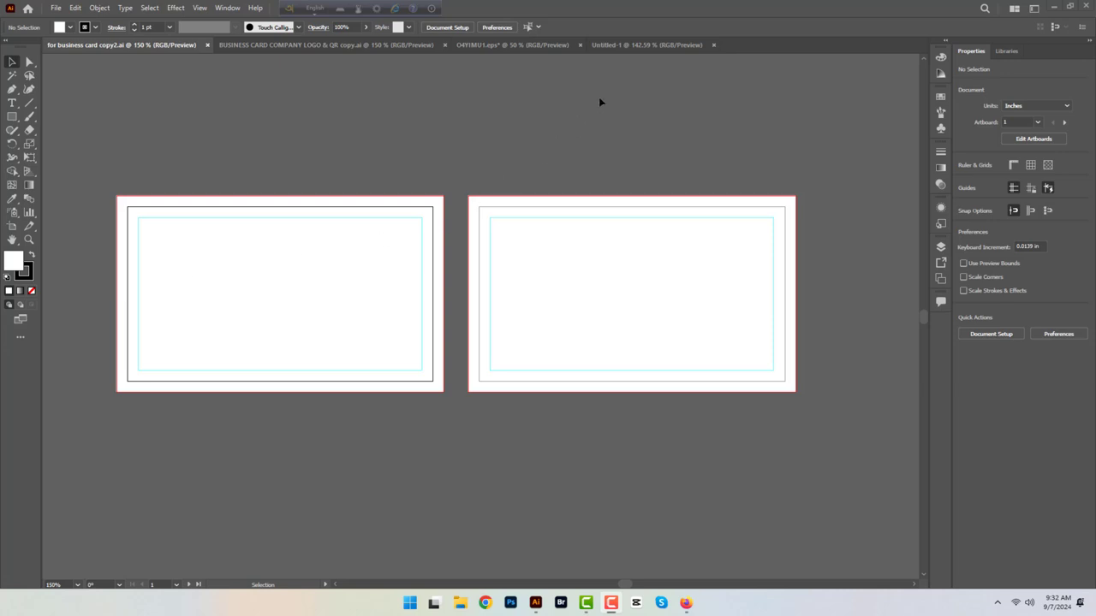
# Drag the house, phone, envelope and globe icons from O4YIMU1.eps into the business card document.
pyautogui.click(552, 46)
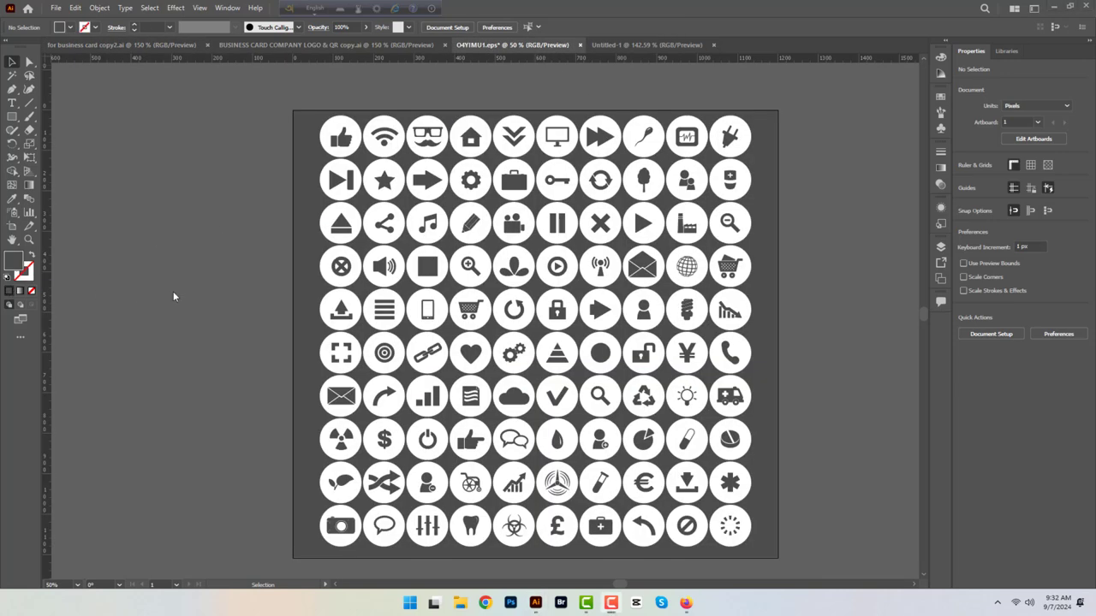
pyautogui.click(470, 137)
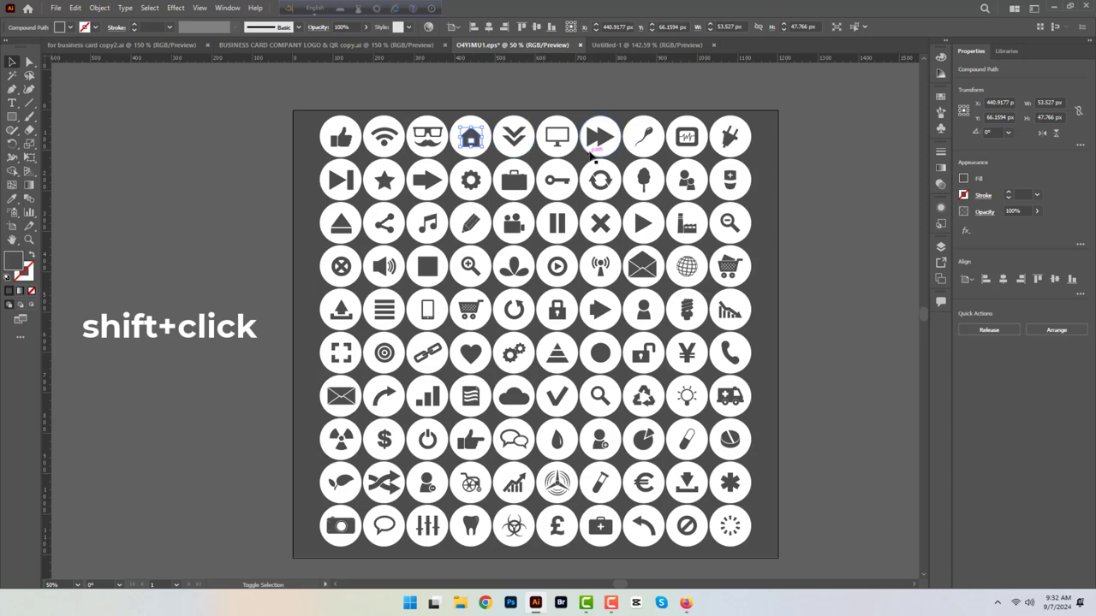
pyautogui.keyDown('shift'); pyautogui.click(724, 347); pyautogui.keyUp('shift')
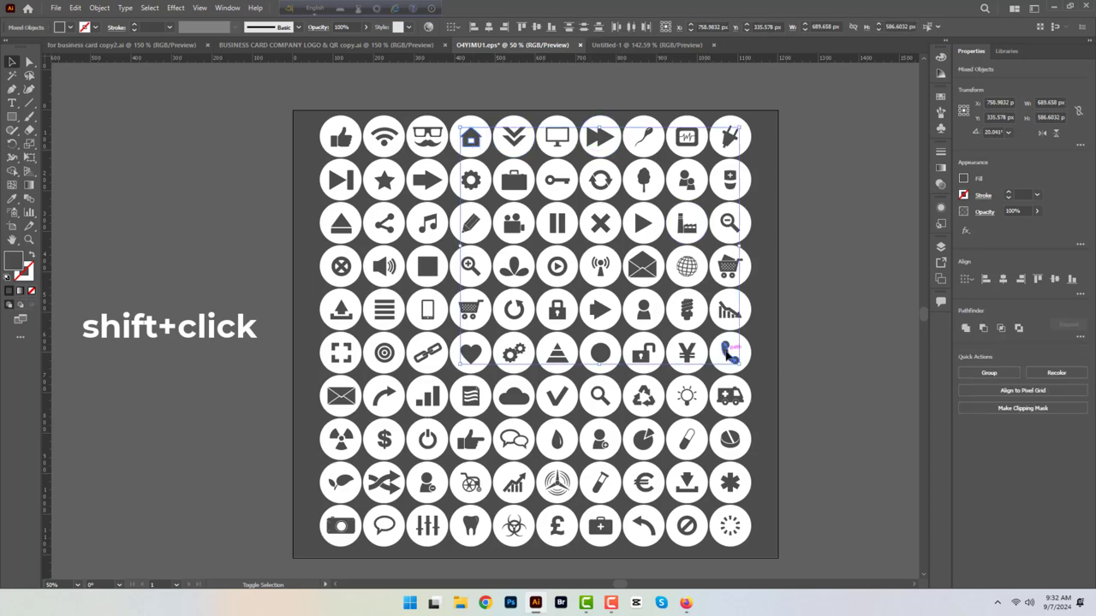
pyautogui.keyDown('shift'); pyautogui.click(345, 396); pyautogui.keyUp('shift')
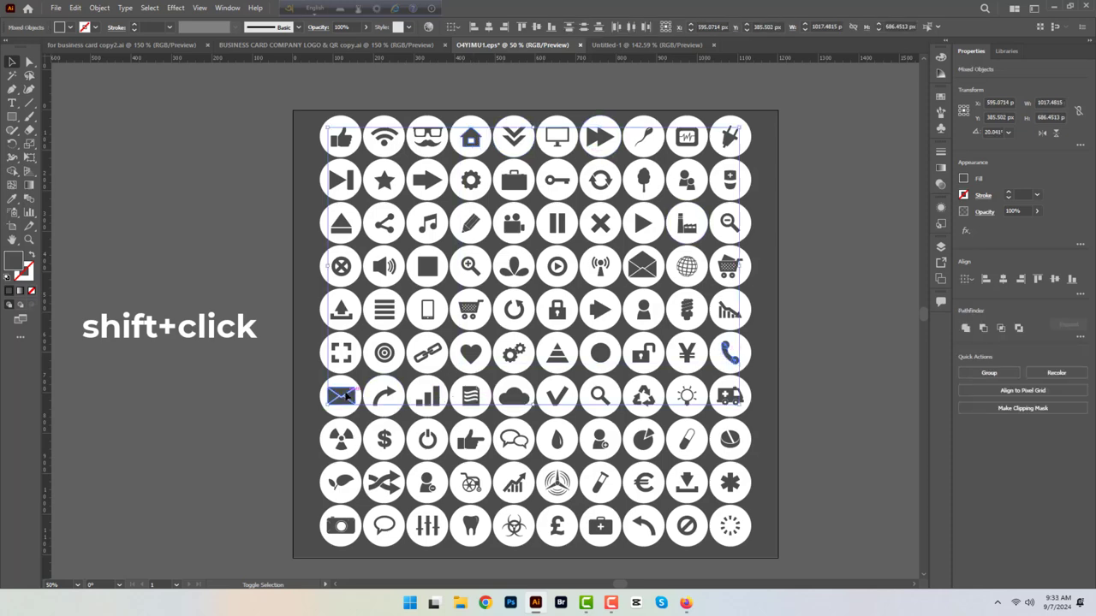
pyautogui.keyDown('shift'); pyautogui.click(691, 273); pyautogui.keyUp('shift')
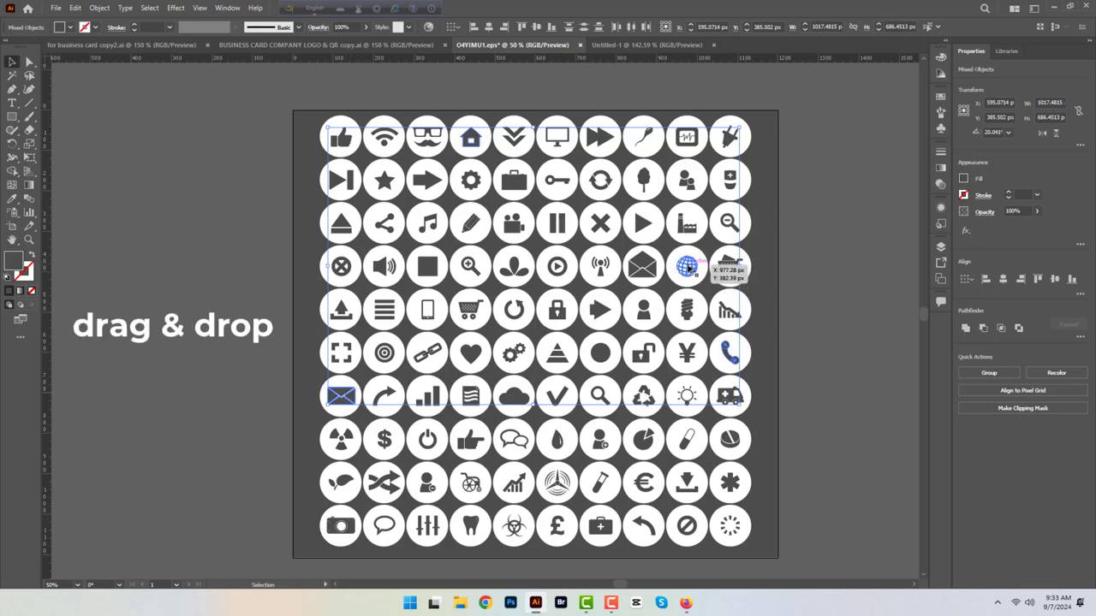
pyautogui.moveTo(691, 271); pyautogui.dragTo(457, 175)
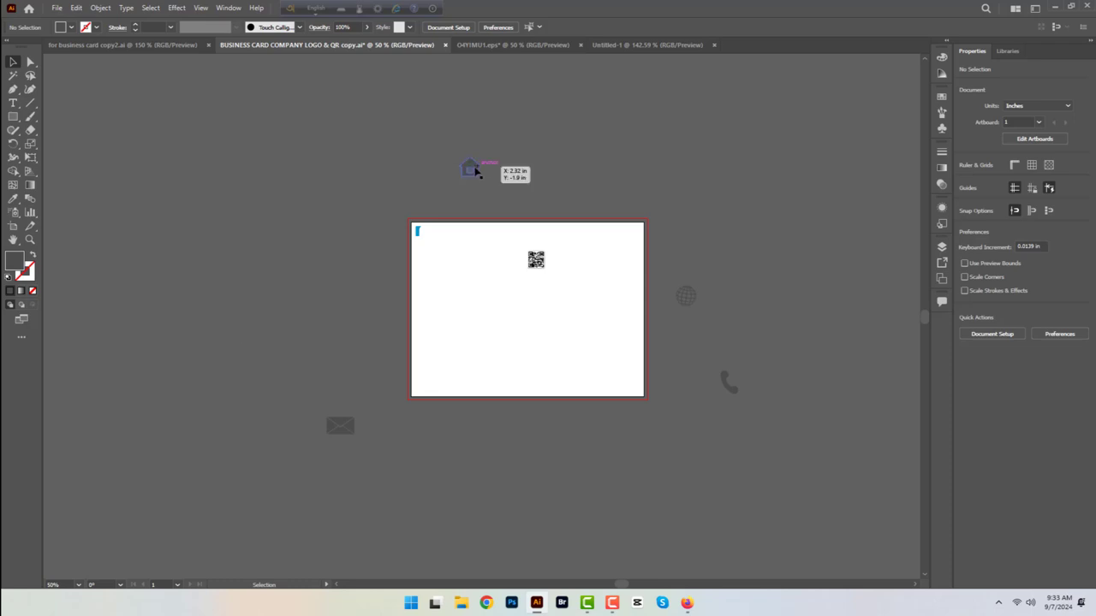
# Stack the icons on the card in order: phone, house, envelope, globe.
pyautogui.moveTo(472, 171); pyautogui.dragTo(518, 361)
pyautogui.moveTo(686, 297); pyautogui.dragTo(540, 322)
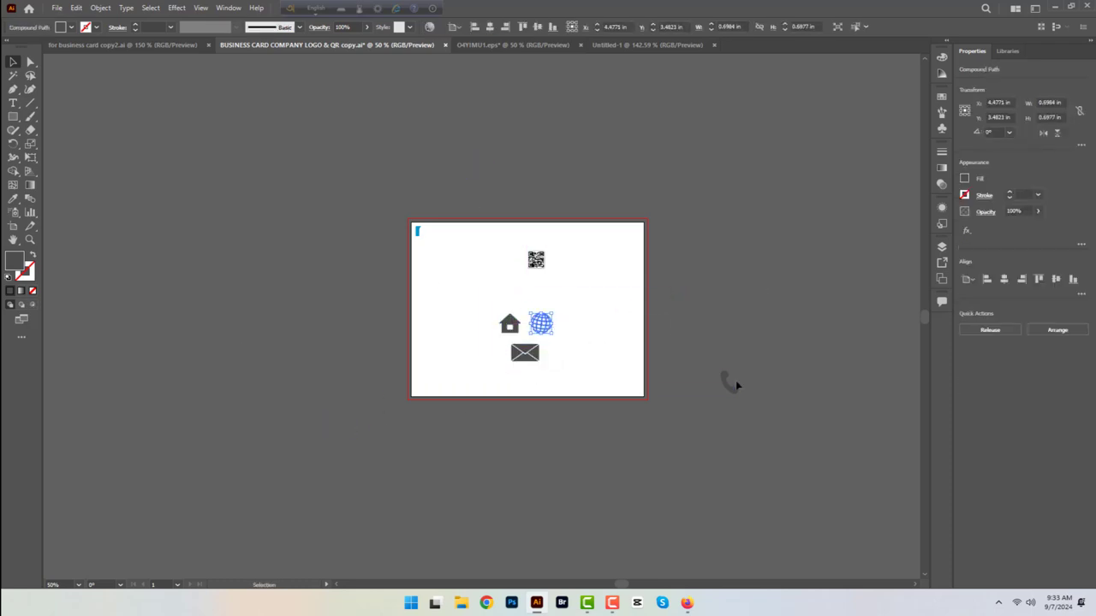
pyautogui.moveTo(729, 382)
pyautogui.mouseDown()
pyautogui.moveTo(487, 335)
pyautogui.moveTo(467, 409)
pyautogui.mouseUp()
pyautogui.scroll(3, 537, 342)
pyautogui.click(514, 380)
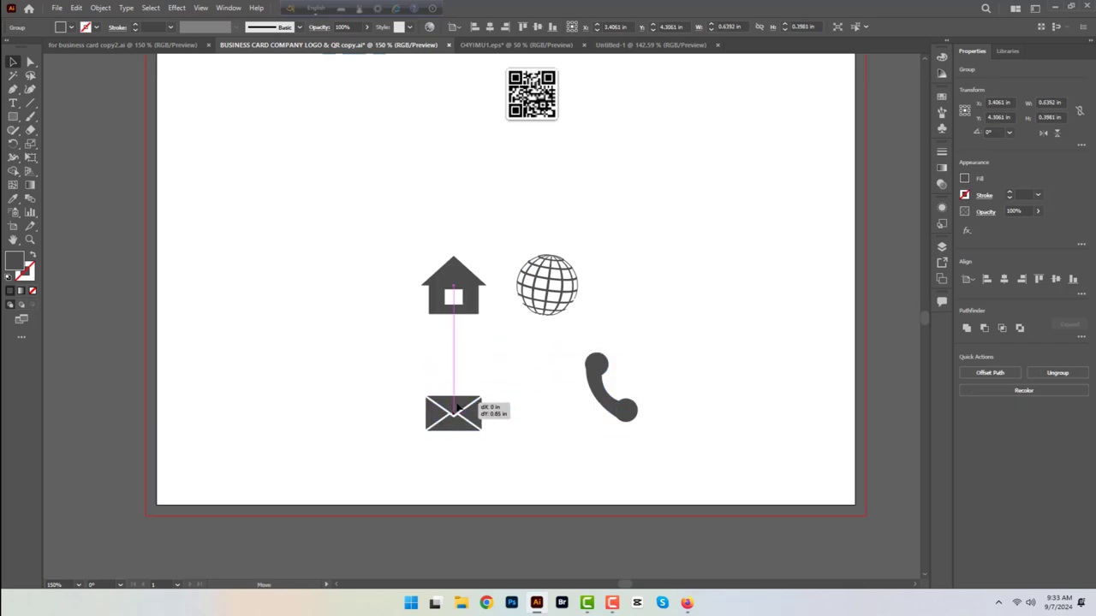
pyautogui.moveTo(453, 256); pyautogui.dragTo(448, 319)
pyautogui.moveTo(600, 370)
pyautogui.mouseDown()
pyautogui.moveTo(432, 241)
pyautogui.moveTo(438, 257)
pyautogui.mouseUp()
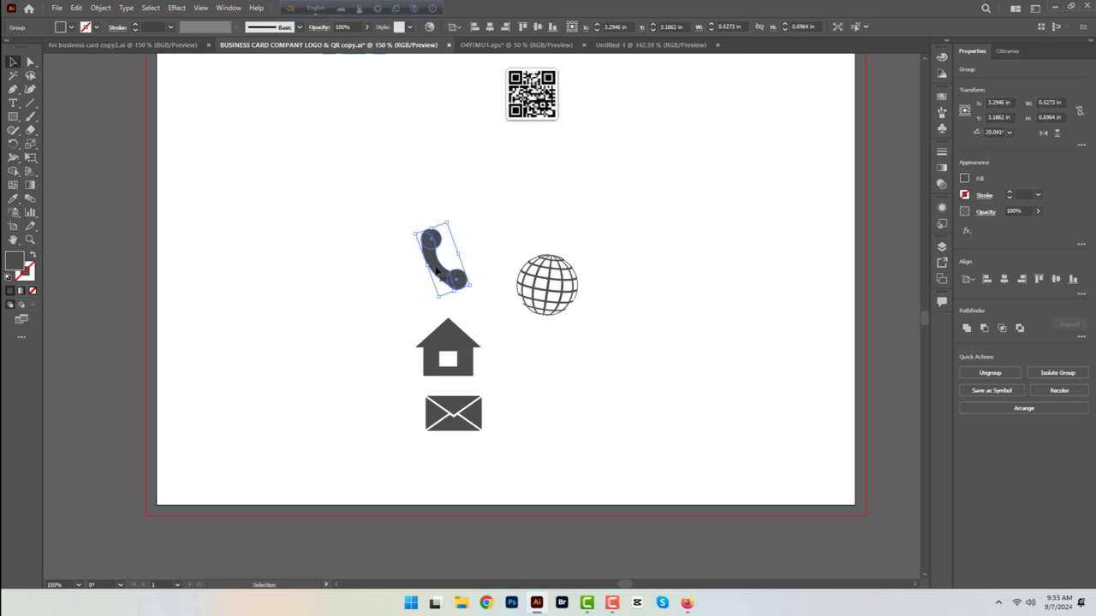
pyautogui.moveTo(548, 285); pyautogui.dragTo(435, 479)
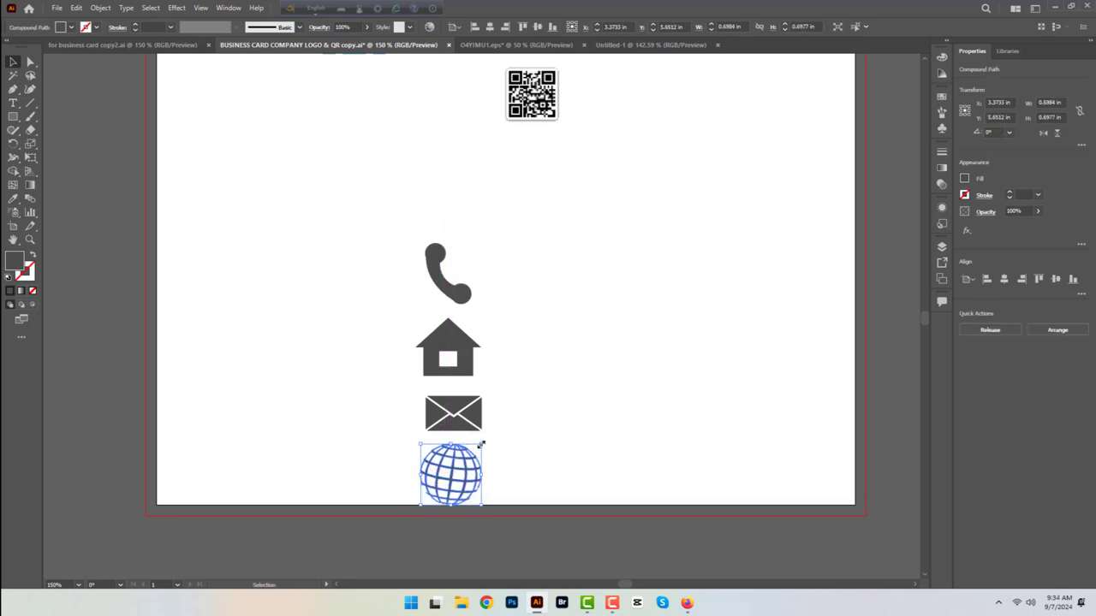
pyautogui.moveTo(481, 447); pyautogui.dragTo(480, 445)
# Show rulers, add a vertical guide along the icons, and rotate the phone upright.
pyautogui.click(447, 273)
pyautogui.moveTo(476, 310); pyautogui.dragTo(484, 294)
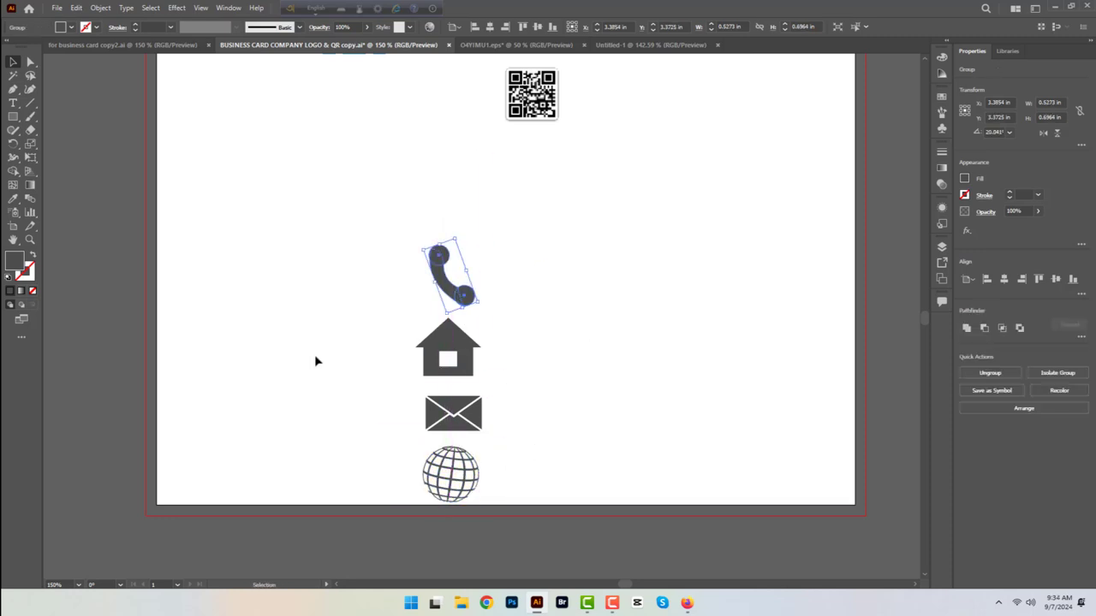
pyautogui.hotkey('ctrl', 'r')
pyautogui.moveTo(47, 387); pyautogui.dragTo(417, 441)
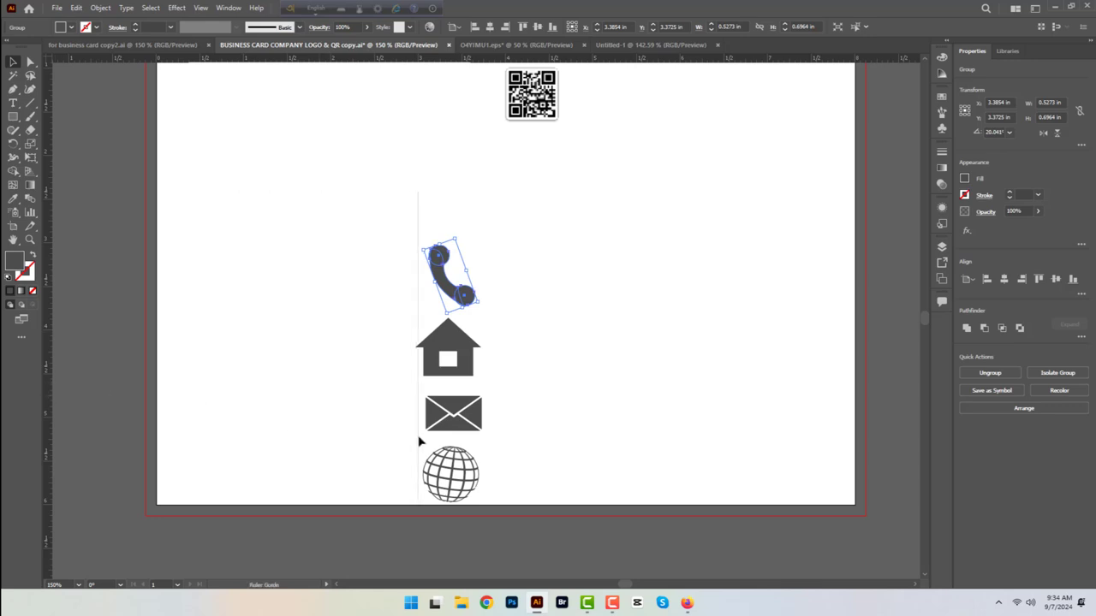
pyautogui.moveTo(477, 300); pyautogui.dragTo(490, 295)
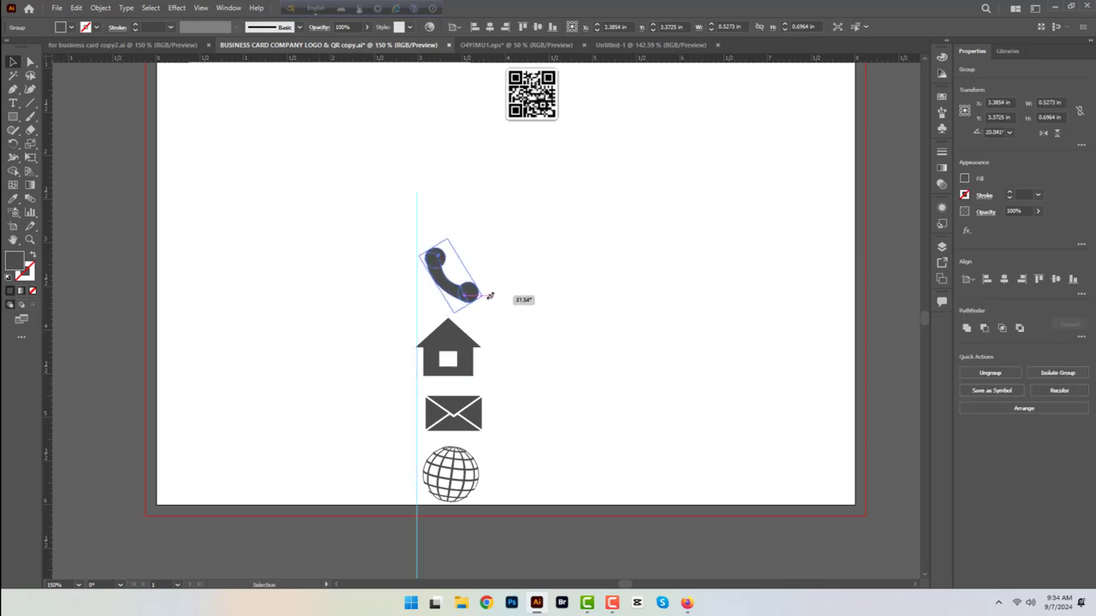
# Horizontally centre-align the four icons and enlarge the globe slightly.
pyautogui.moveTo(382, 237); pyautogui.dragTo(506, 486)
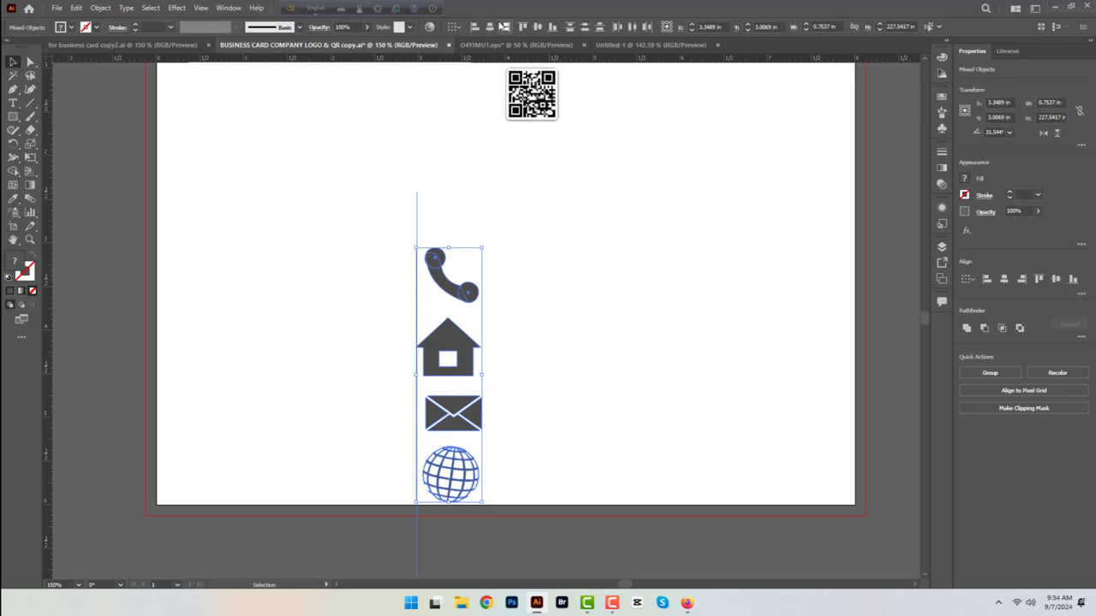
pyautogui.click(495, 27)
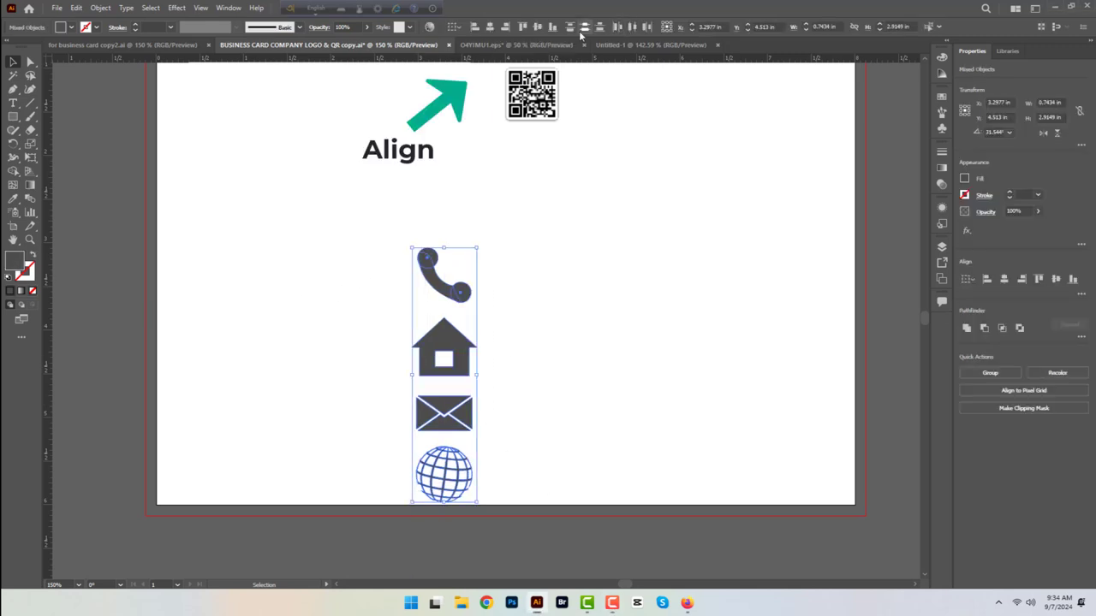
pyautogui.click(524, 249)
pyautogui.click(428, 458)
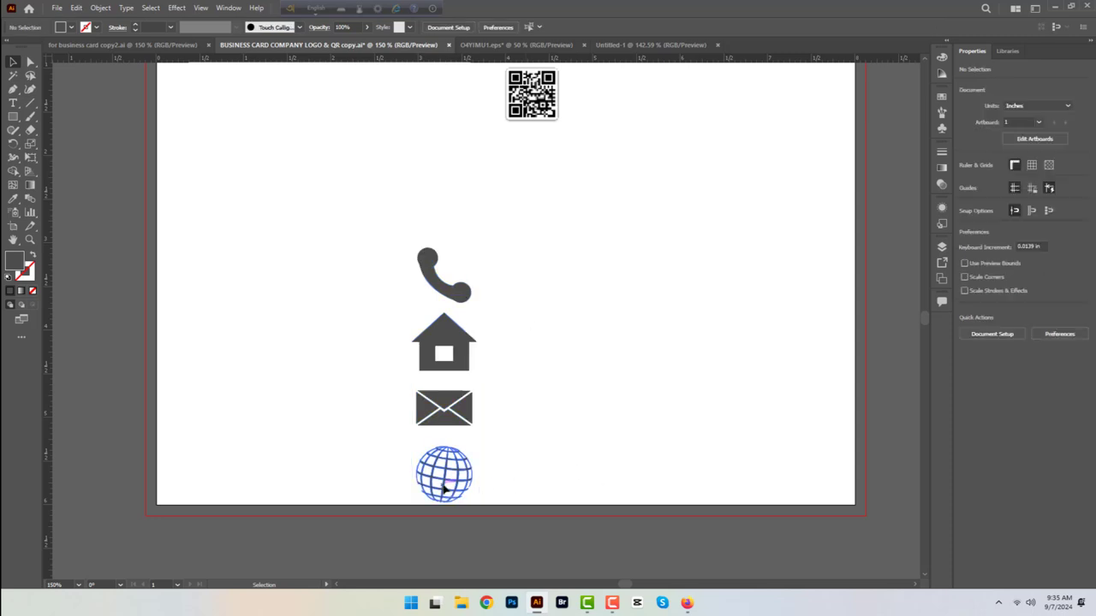
pyautogui.moveTo(474, 446); pyautogui.dragTo(477, 442)
pyautogui.moveTo(395, 245); pyautogui.dragTo(499, 501)
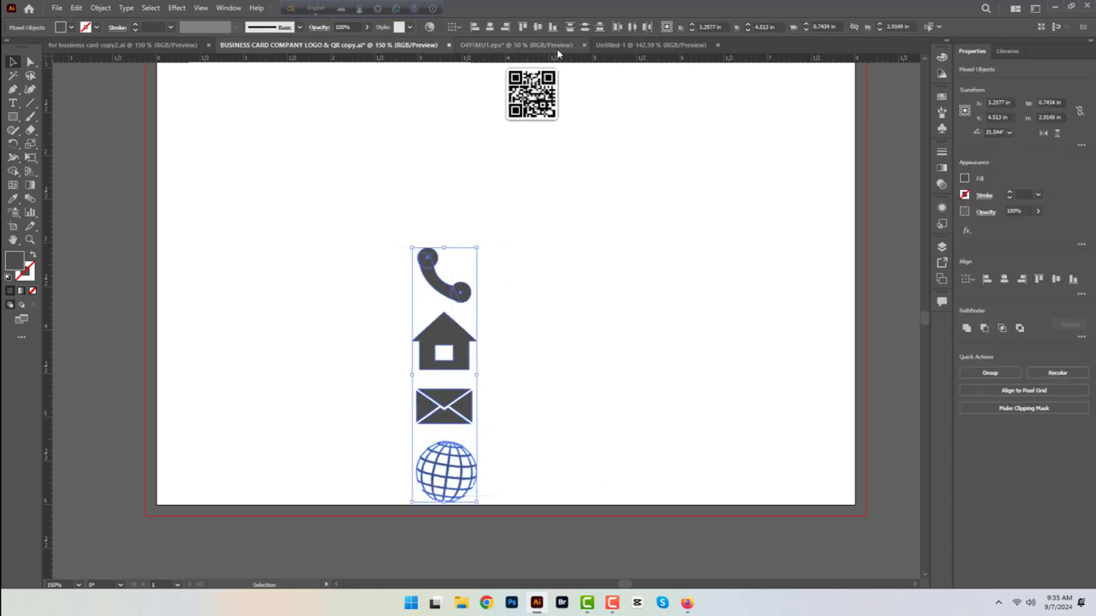
pyautogui.click(582, 309)
# Add a placeholder phone number text line beside the phone icon.
pyautogui.click(13, 103)
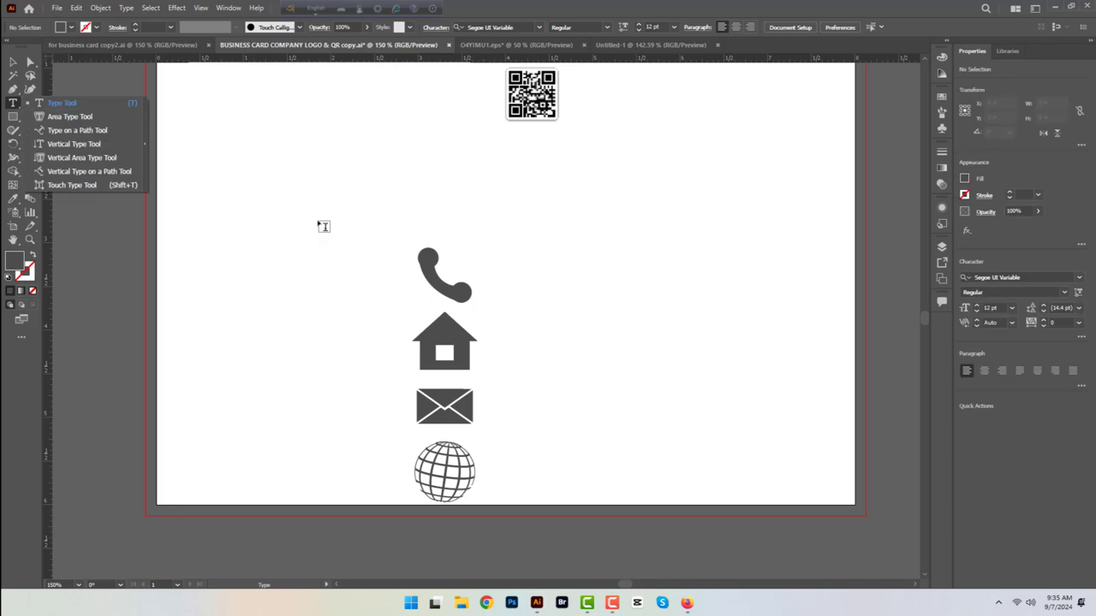
pyautogui.click(500, 262)
pyautogui.hotkey('ctrl', '-')
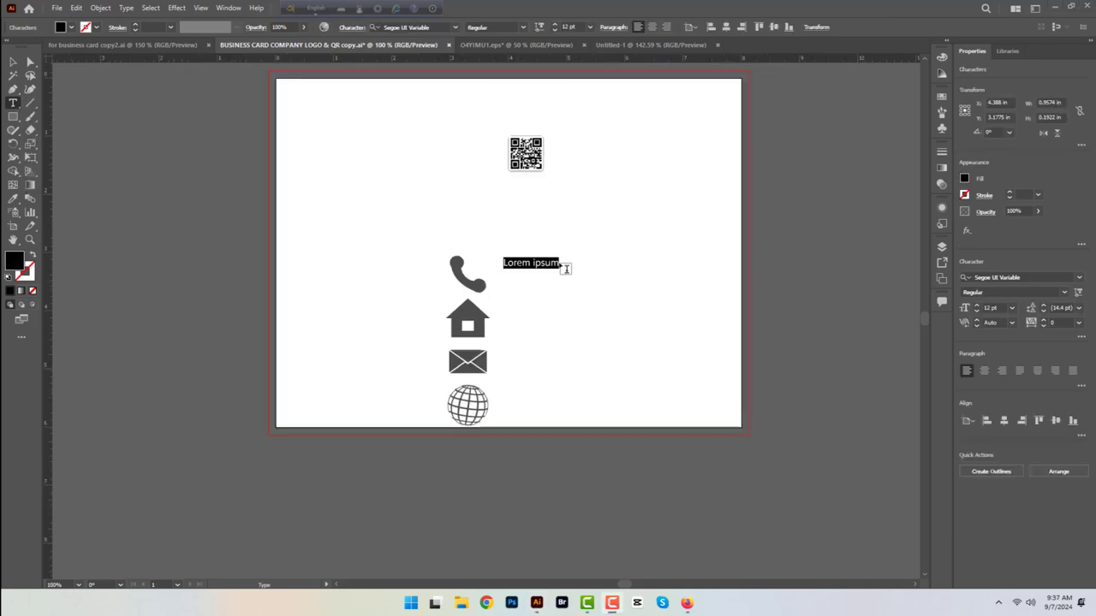
pyautogui.click(565, 269)
pyautogui.press('BackSpace')
pyautogui.press('BackSpace')
pyautogui.press('BackSpace')
pyautogui.press('BackSpace')
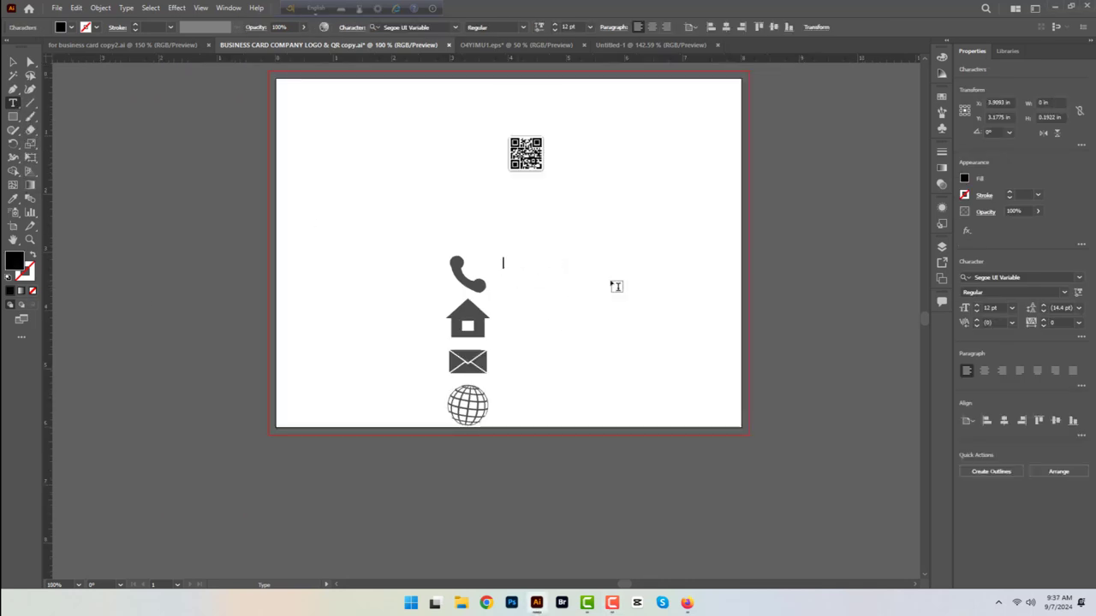
pyautogui.write('01712345678')
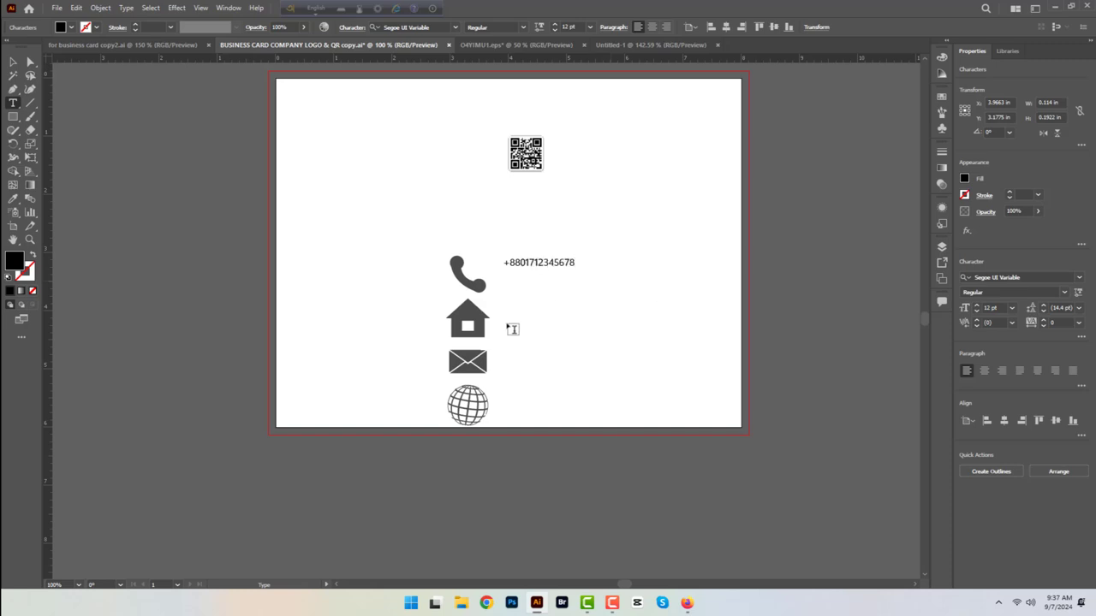
pyautogui.click(510, 316)
pyautogui.write('your location here')
pyautogui.click(505, 363)
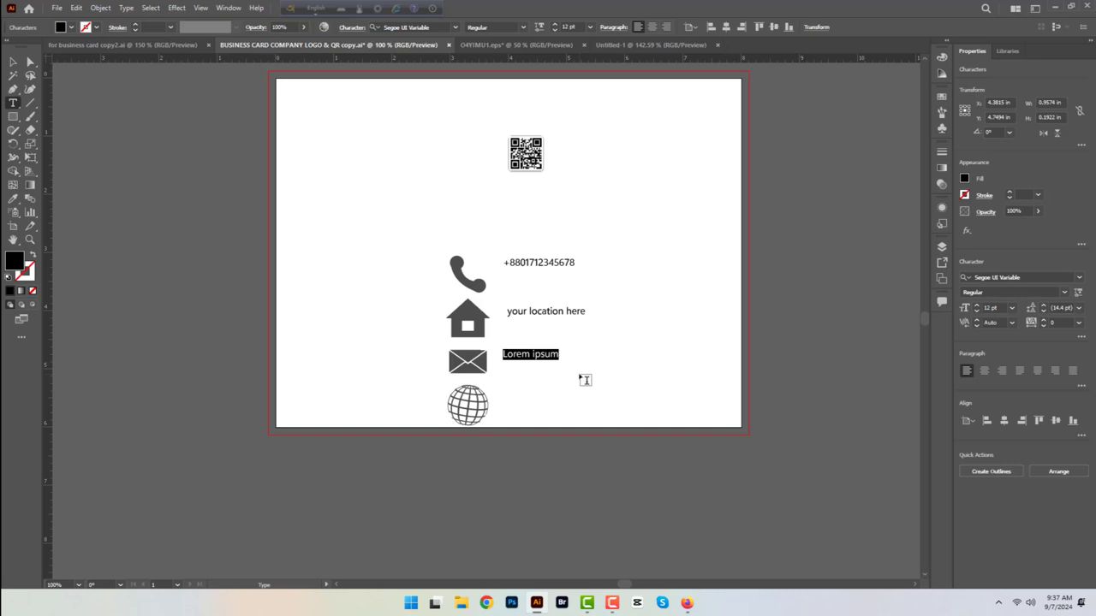
pyautogui.write('yourmail@gmail.com')
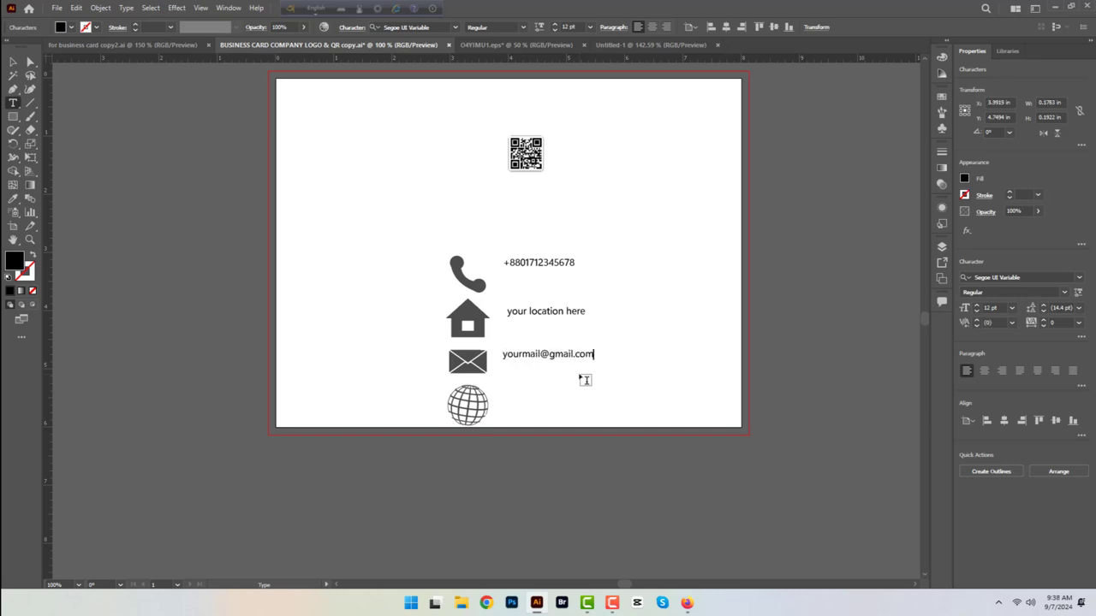
pyautogui.click(511, 404)
pyautogui.write('www.yourwebsite')
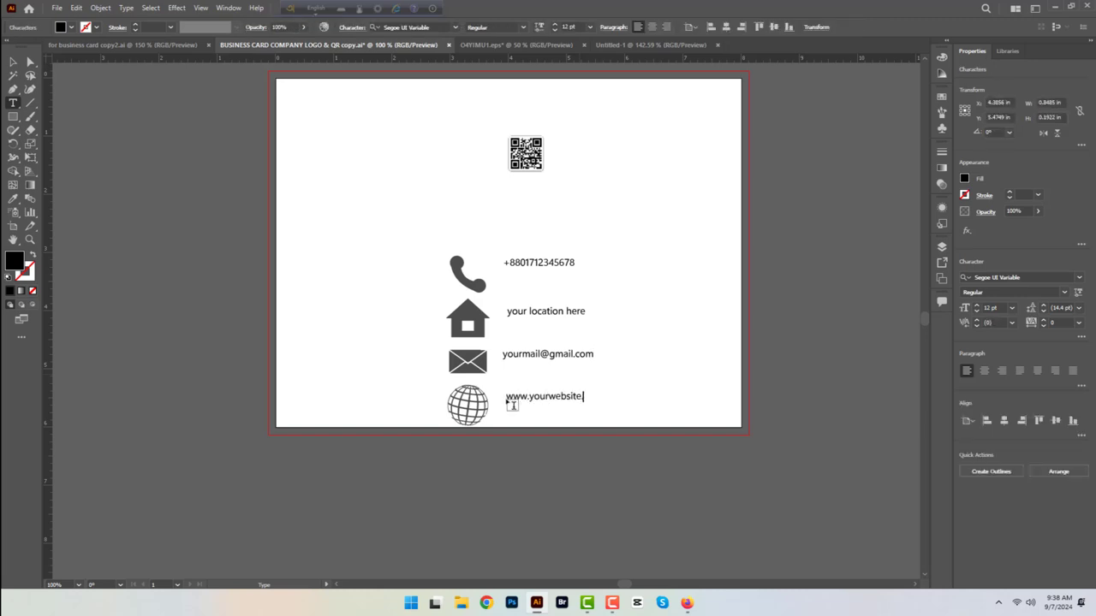
pyautogui.write('.com')
pyautogui.press('Escape')
pyautogui.moveTo(505, 262); pyautogui.dragTo(505, 272)
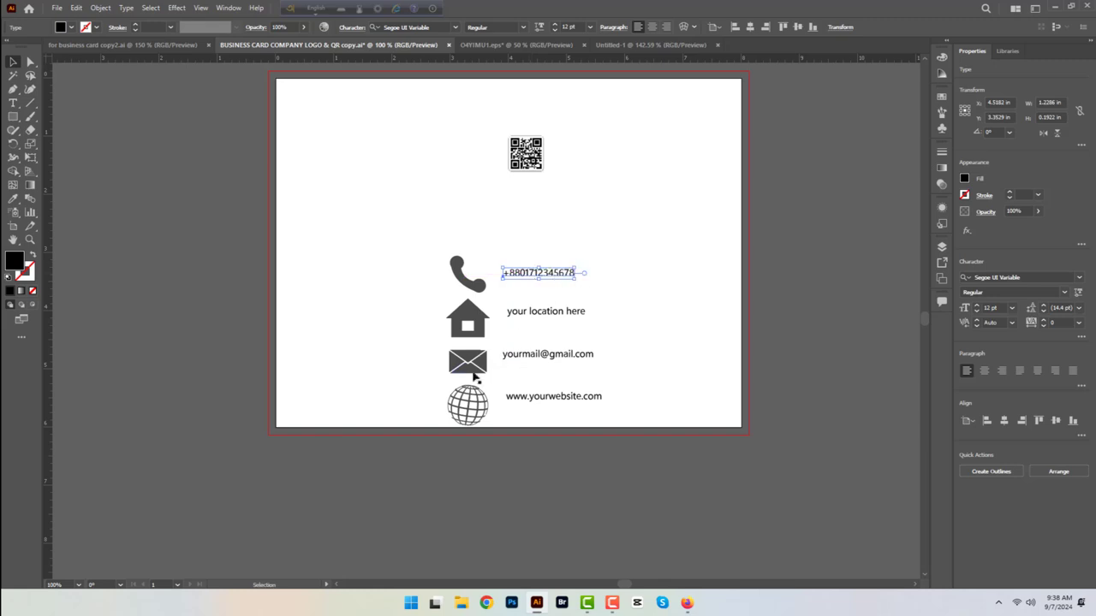
# Left-align and evenly distribute the contact lines, enlarging them to 24 pt.
pyautogui.keyDown('shift'); pyautogui.click(522, 313); pyautogui.keyUp('shift')
pyautogui.keyDown('shift'); pyautogui.click(548, 354); pyautogui.keyUp('shift')
pyautogui.keyDown('shift'); pyautogui.click(553, 396); pyautogui.keyUp('shift')
pyautogui.click(711, 27)
pyautogui.click(821, 29)
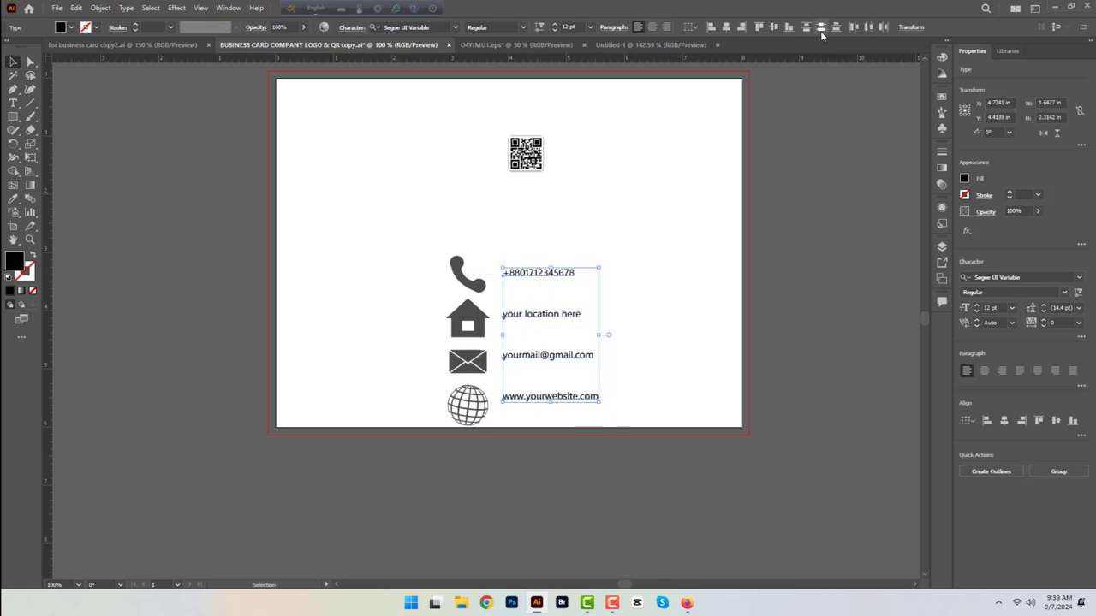
pyautogui.click(976, 305)
pyautogui.click(977, 305)
pyautogui.click(976, 304)
pyautogui.click(976, 305)
pyautogui.click(976, 305)
pyautogui.click(977, 305)
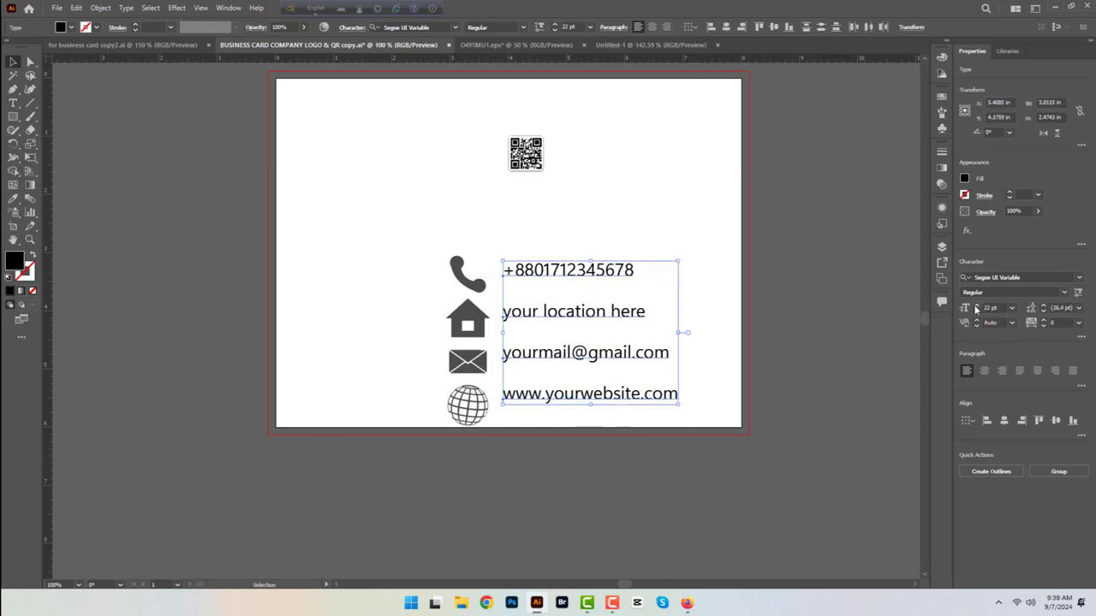
pyautogui.click(976, 306)
pyautogui.click(976, 305)
# Set the contact text font to Myriad Variable Concept and reposition the block.
pyautogui.click(1079, 278)
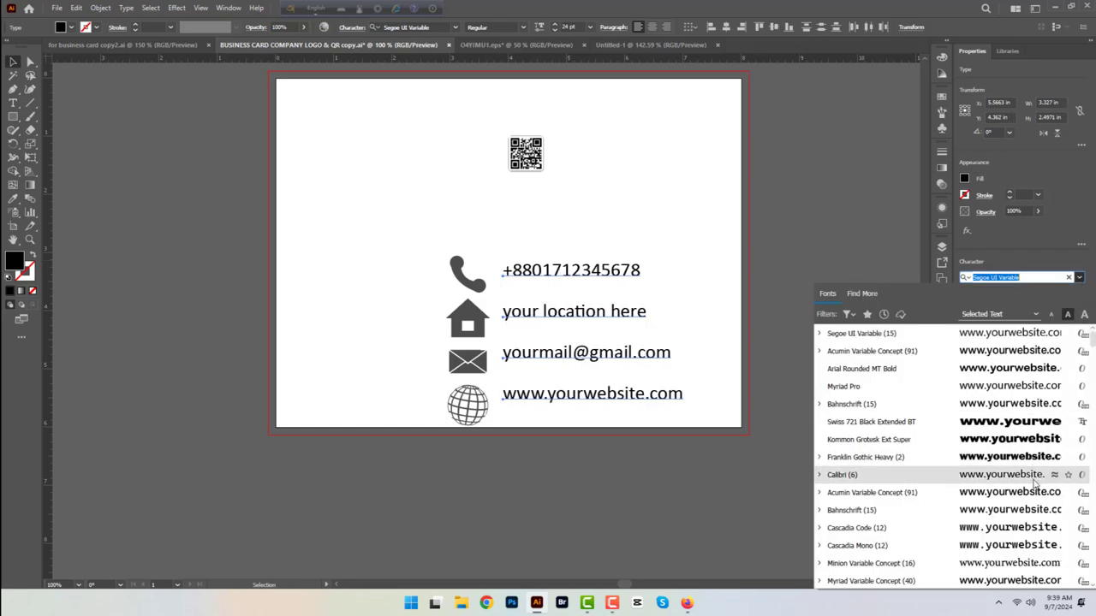
pyautogui.click(820, 475)
pyautogui.scroll(-3, 1028, 420)
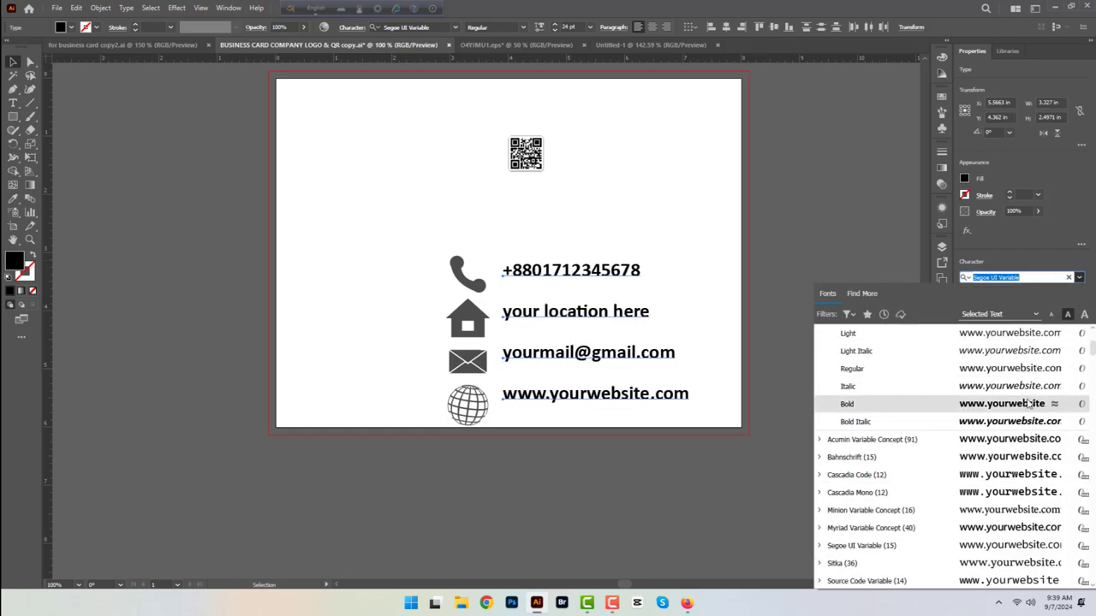
pyautogui.scroll(-2, 1027, 402)
pyautogui.click(1010, 420)
pyautogui.moveTo(630, 321); pyautogui.dragTo(623, 333)
# Group each icon with its matching contact line.
pyautogui.moveTo(488, 424); pyautogui.dragTo(454, 264)
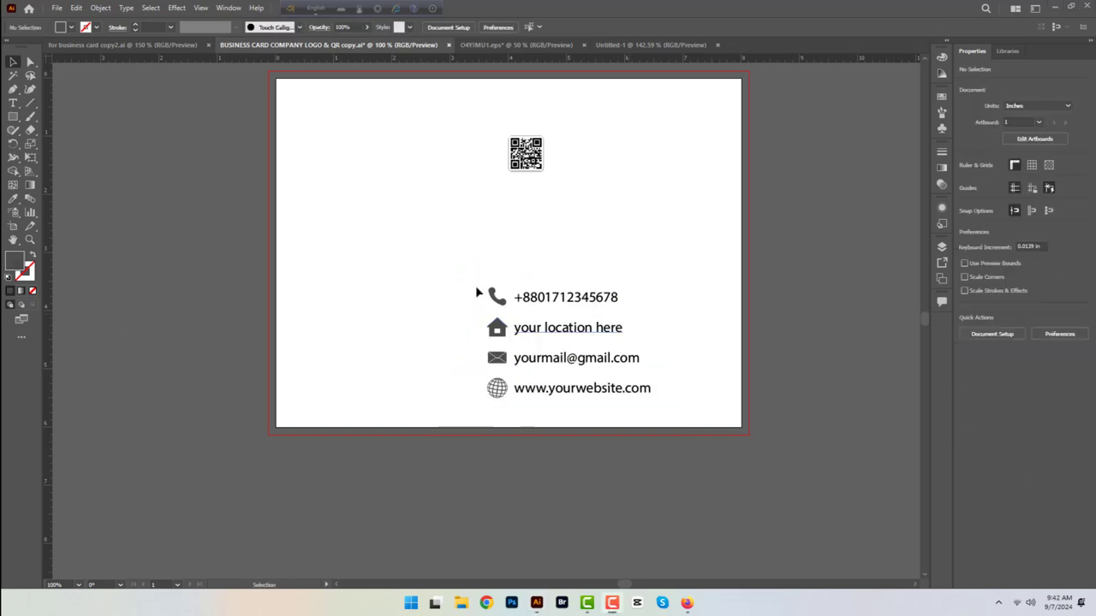
pyautogui.hotkey('ctrl', 'g')
pyautogui.moveTo(454, 342); pyautogui.dragTo(673, 380)
pyautogui.hotkey('ctrl', 'g')
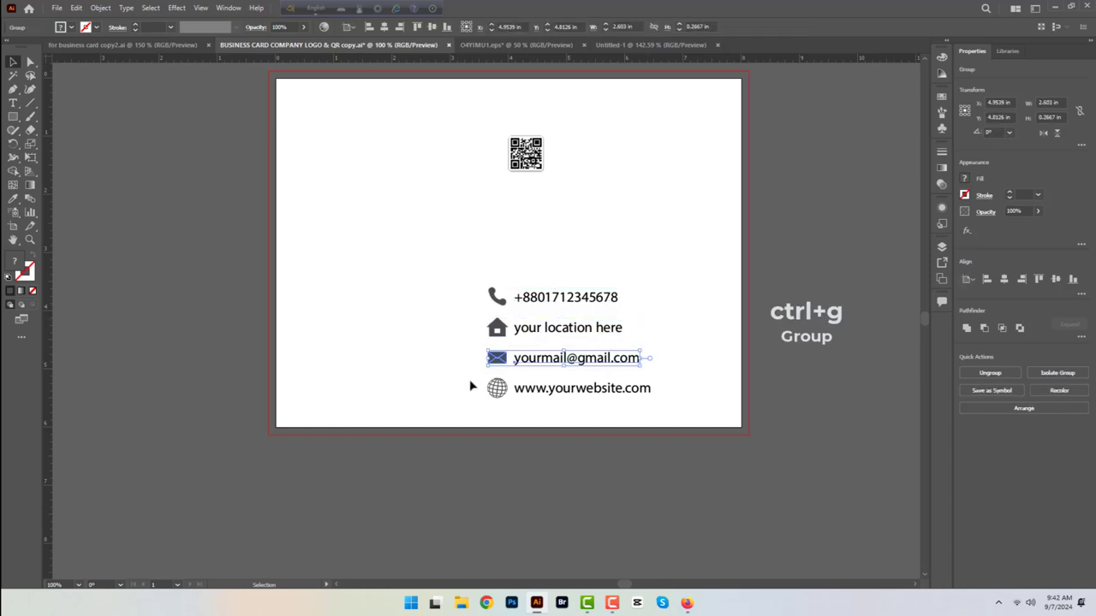
pyautogui.moveTo(472, 376); pyautogui.dragTo(724, 383)
pyautogui.hotkey('ctrl', 'g')
# Even out the row spacing and group all four contact rows into one block.
pyautogui.moveTo(599, 334); pyautogui.dragTo(599, 330)
pyautogui.moveTo(614, 377)
pyautogui.mouseDown()
pyautogui.moveTo(631, 391)
pyautogui.moveTo(610, 353)
pyautogui.mouseUp()
pyautogui.moveTo(626, 393); pyautogui.dragTo(626, 391)
pyautogui.click(668, 318)
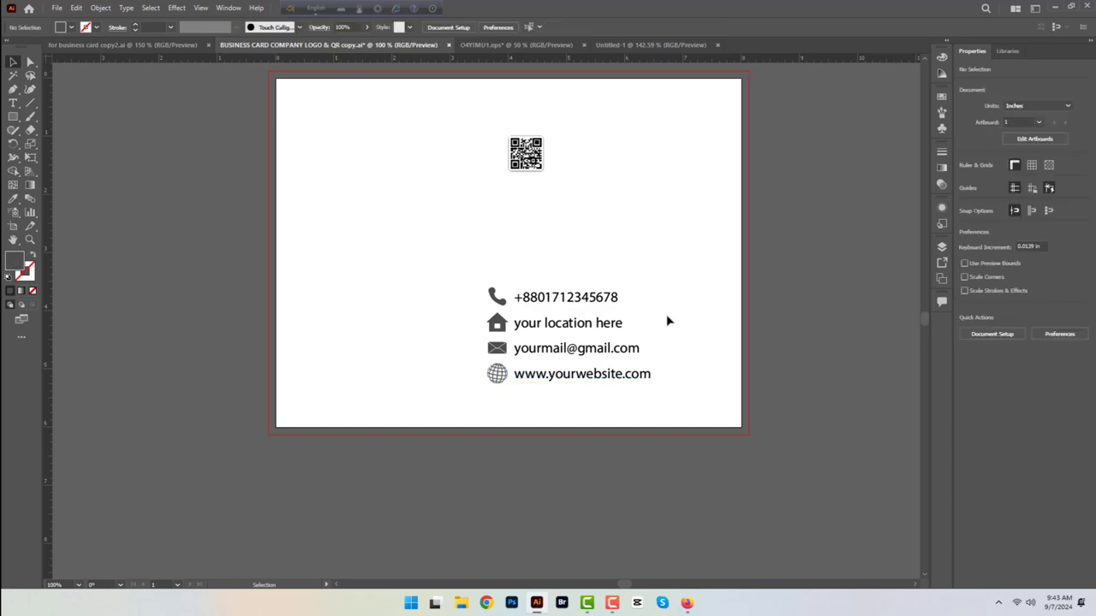
pyautogui.moveTo(482, 276); pyautogui.dragTo(685, 399)
pyautogui.hotkey('ctrl', 'g')
pyautogui.click(659, 214)
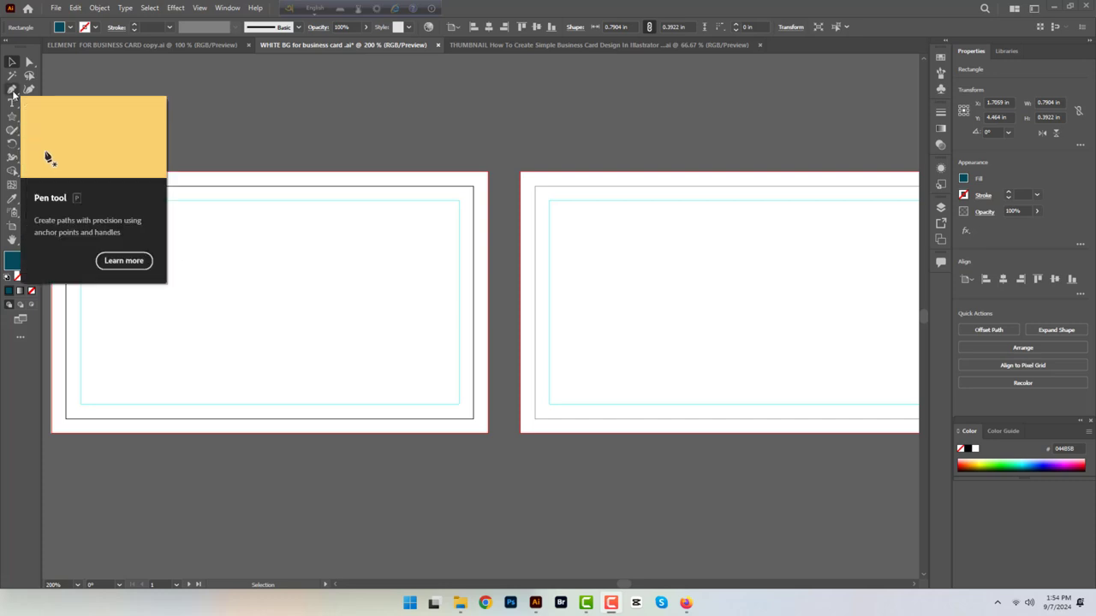
# Draw a dark teal triangle along the first card's left side with the Pen tool.
pyautogui.click(13, 90)
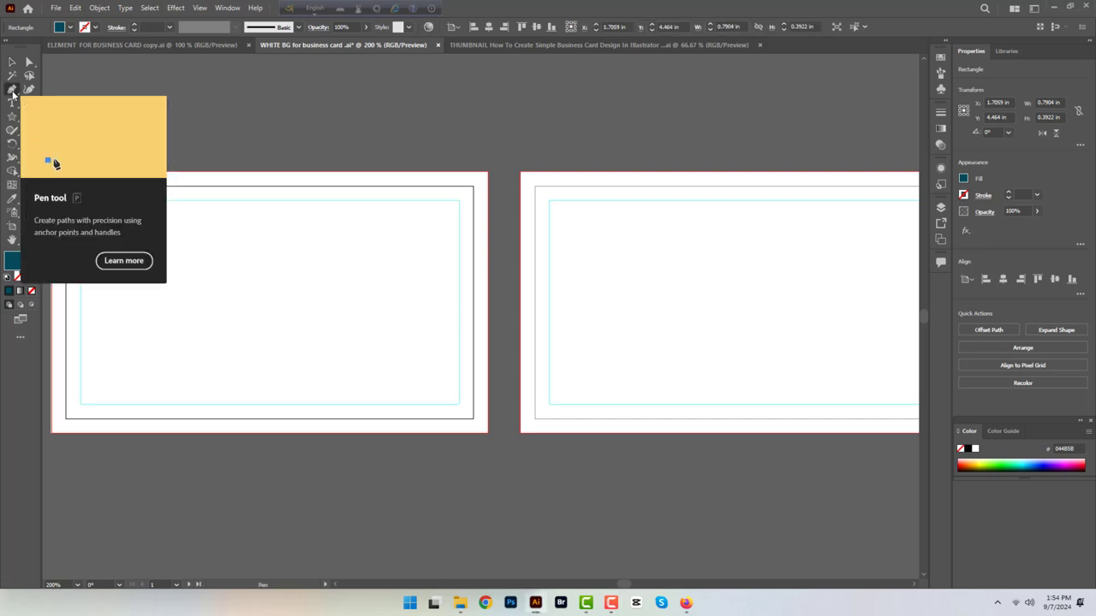
pyautogui.click(52, 433)
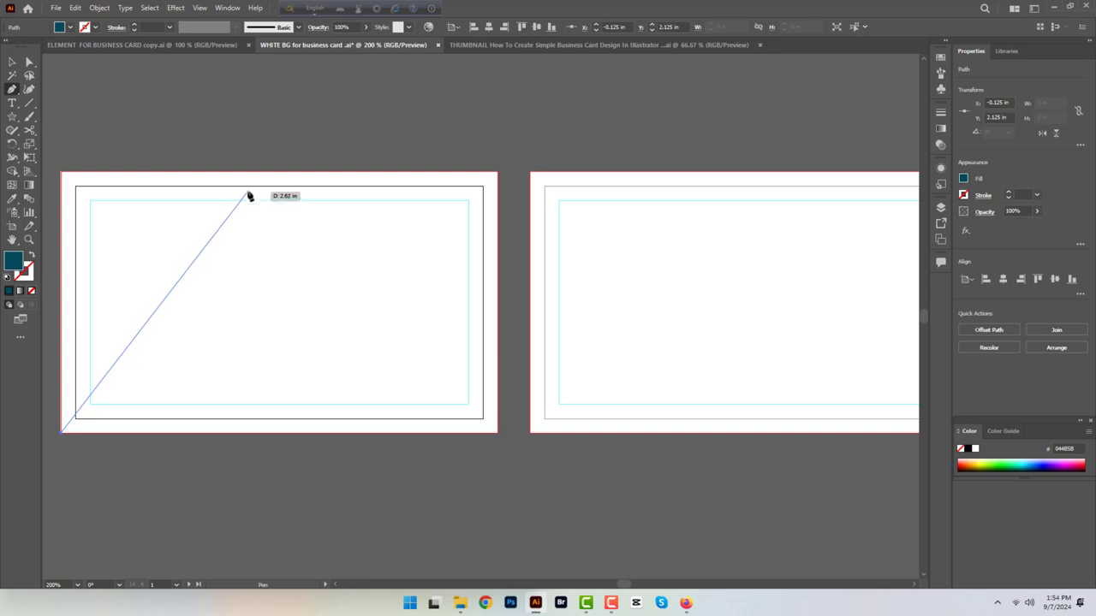
pyautogui.click(272, 172)
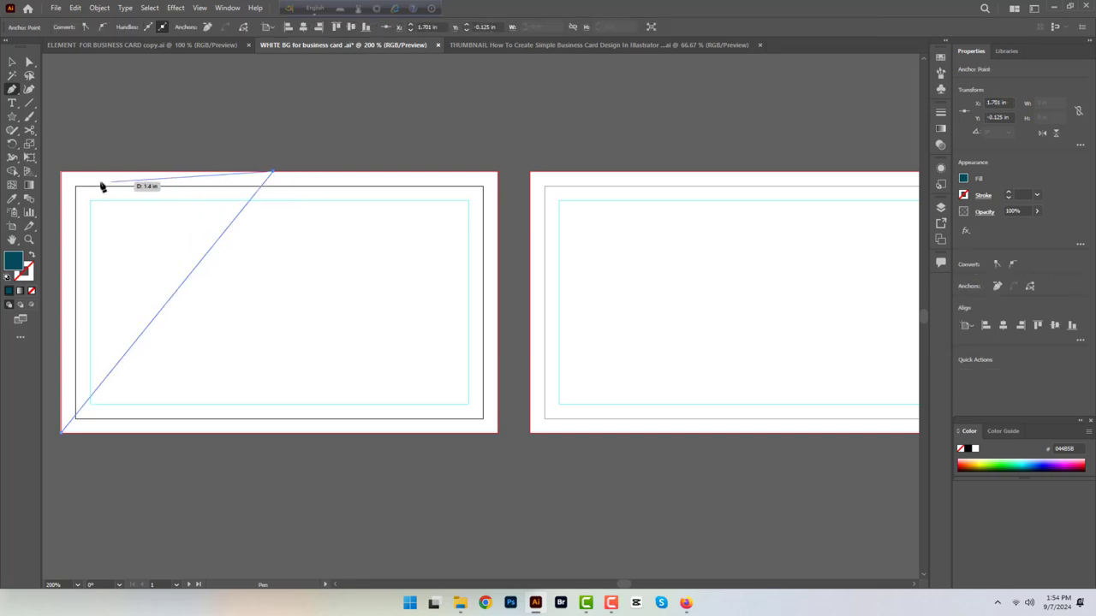
pyautogui.click(61, 172)
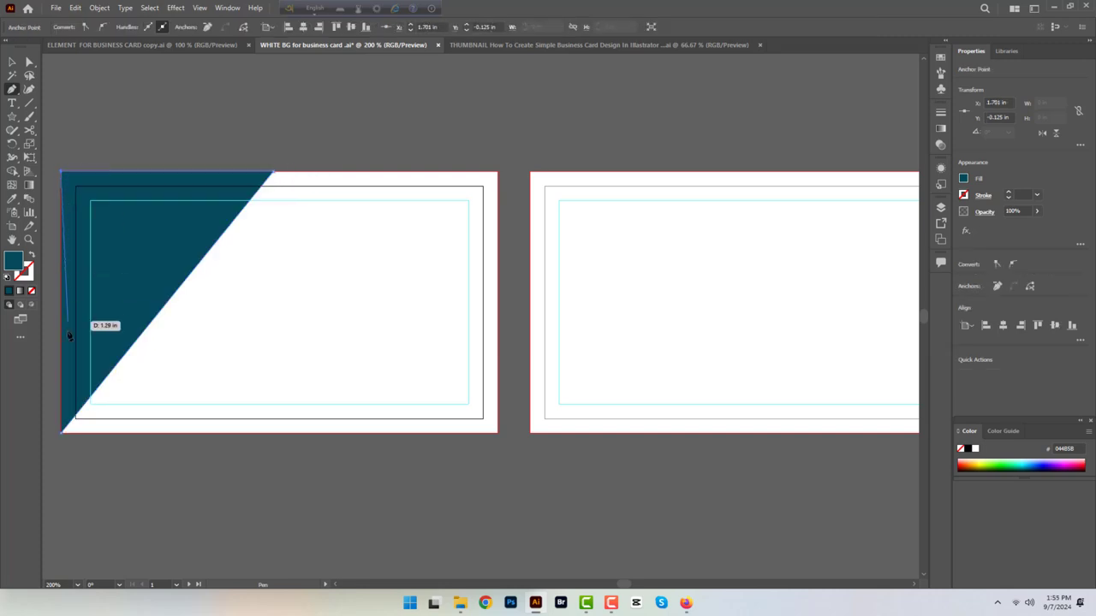
pyautogui.click(61, 434)
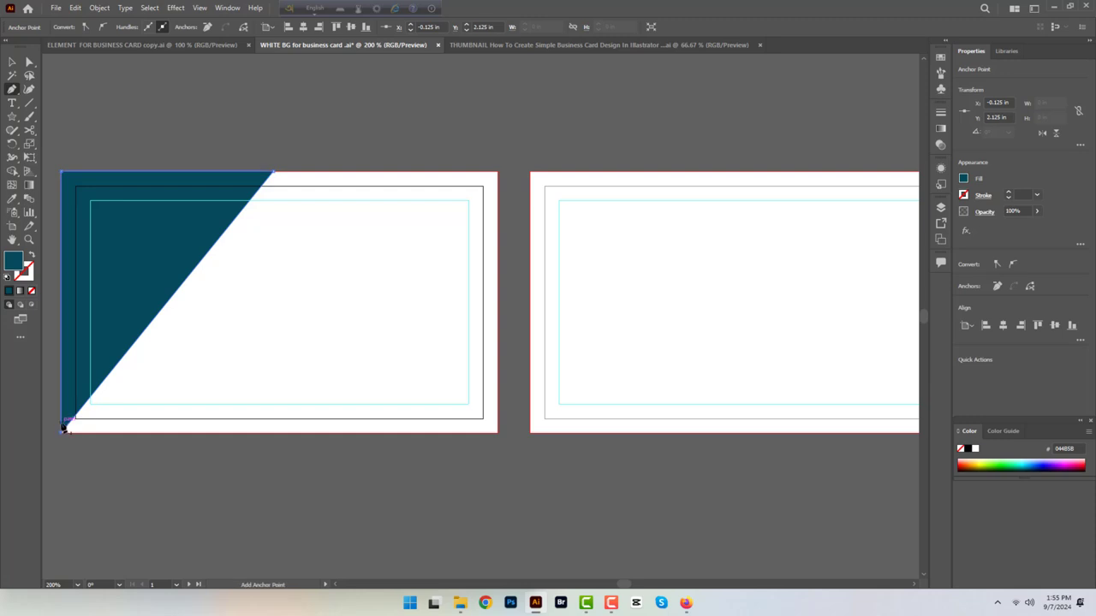
pyautogui.click(12, 62)
pyautogui.click(47, 150)
# Draw a smaller triangle in the lower-left corner filled with #035E6D.
pyautogui.click(12, 89)
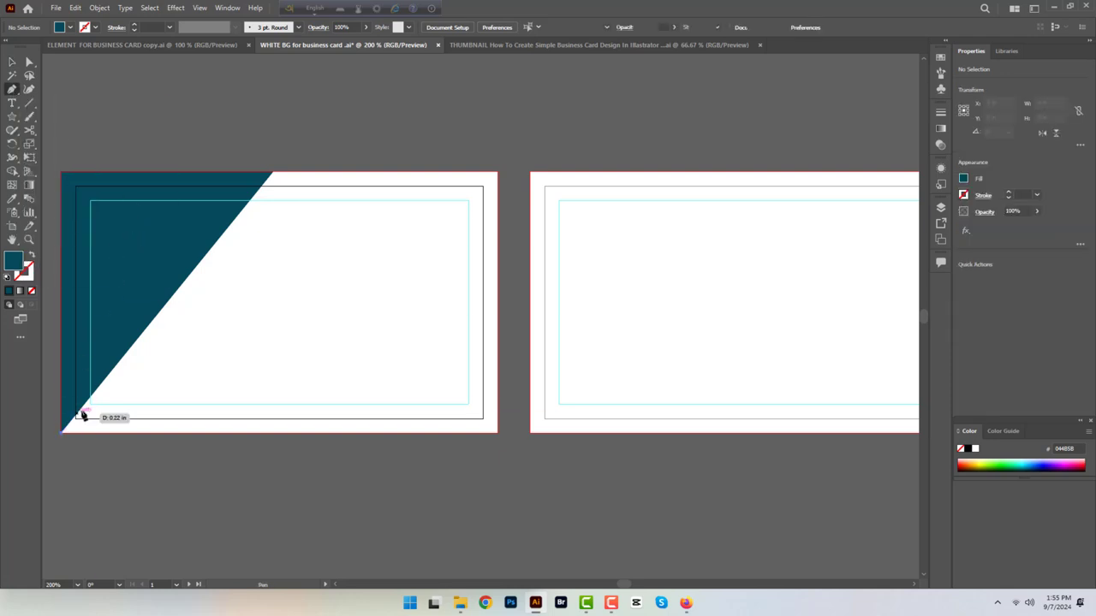
pyautogui.click(62, 432)
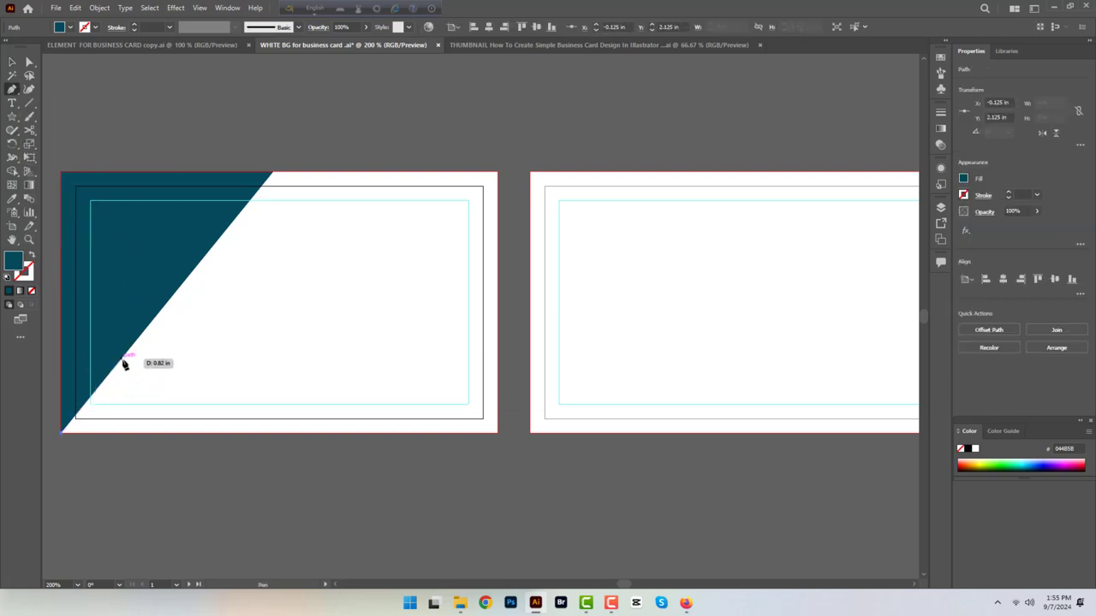
pyautogui.click(126, 344)
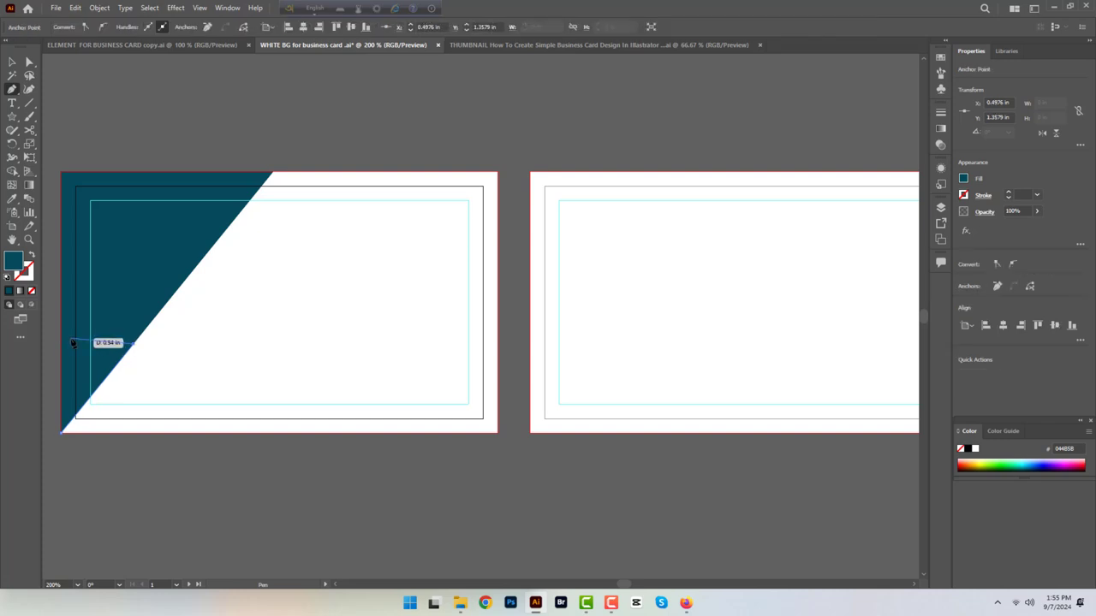
pyautogui.click(61, 274)
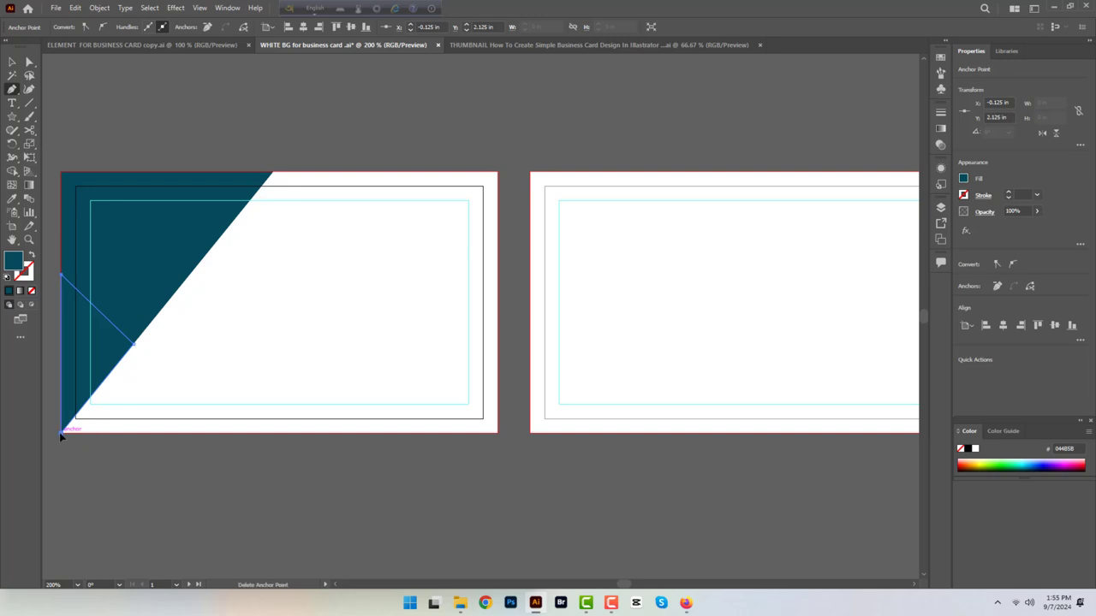
pyautogui.click(61, 434)
pyautogui.doubleClick(13, 262)
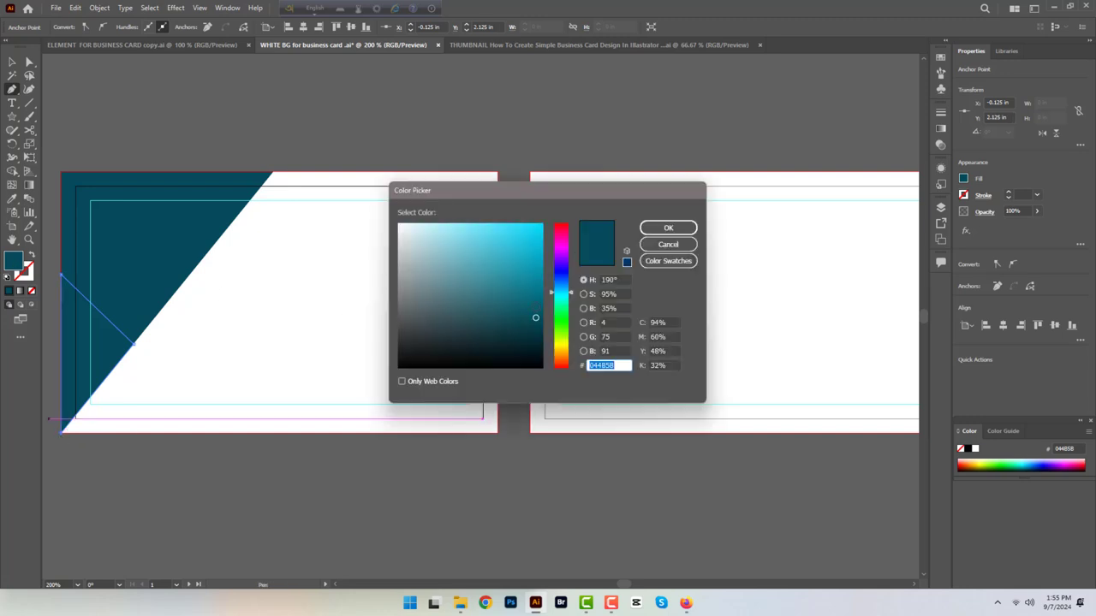
pyautogui.write('035E6D')
pyautogui.click(661, 228)
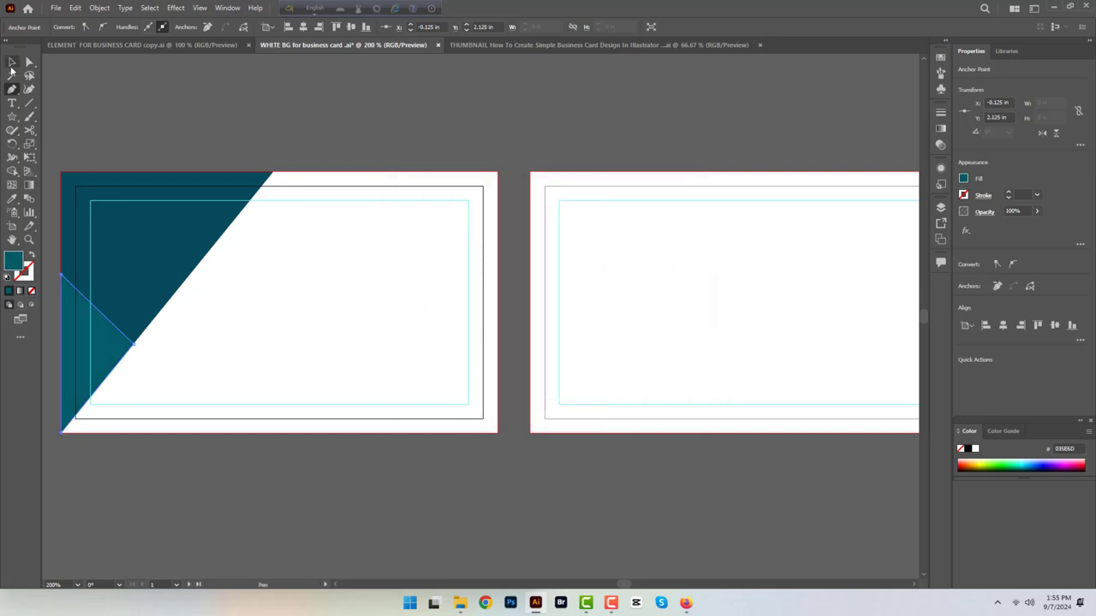
pyautogui.click(11, 67)
pyautogui.click(180, 140)
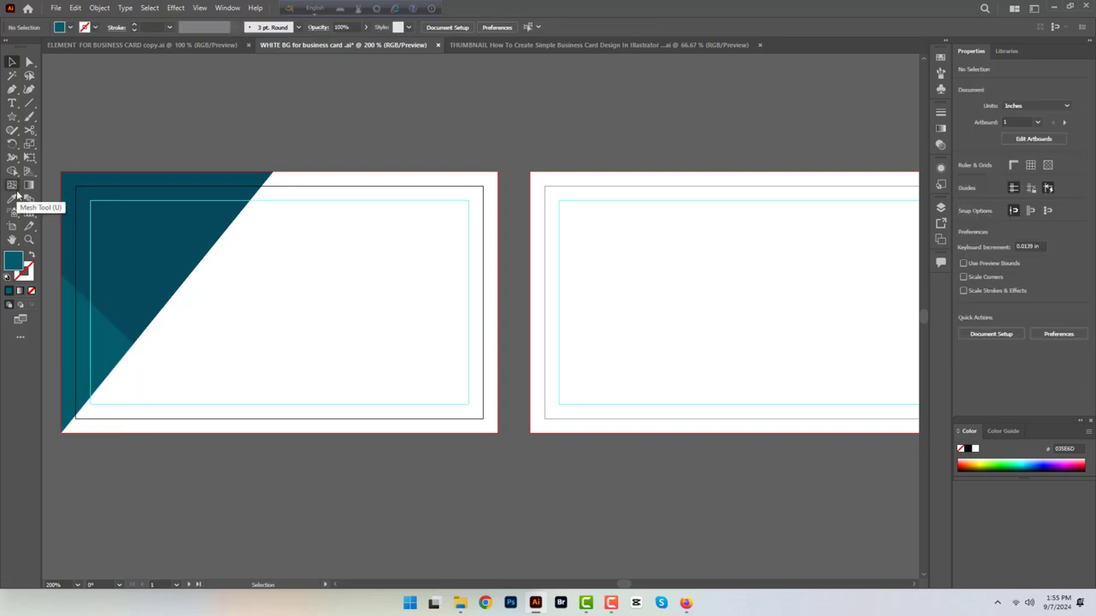
# Bring the logo copy in front of the teal shape and shrink it into the teal corner.
pyautogui.scroll(-1, 351, 262)
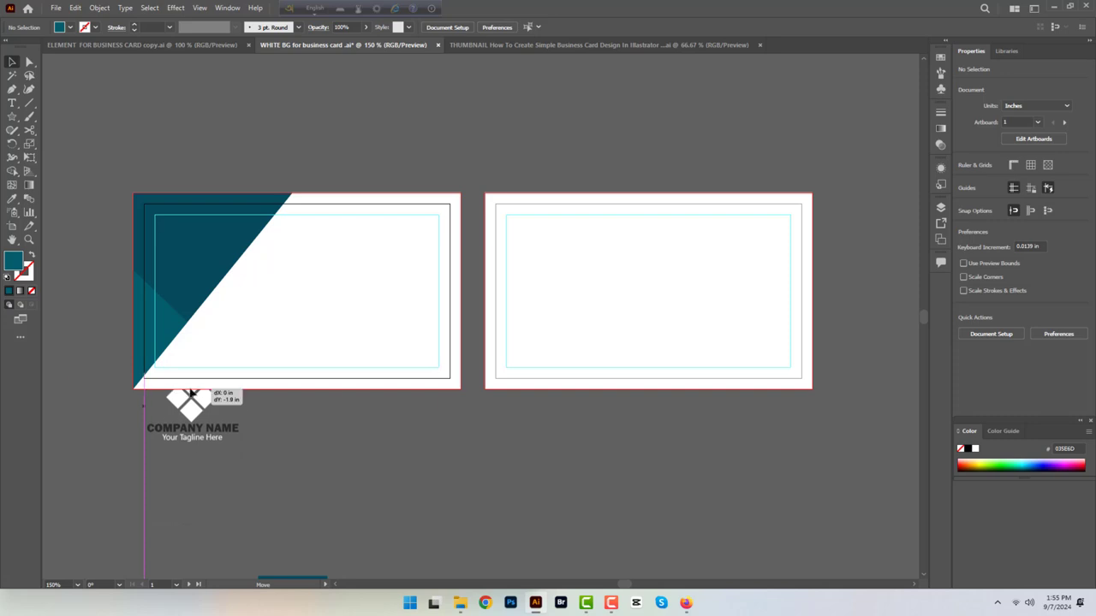
pyautogui.moveTo(182, 563); pyautogui.dragTo(188, 226)
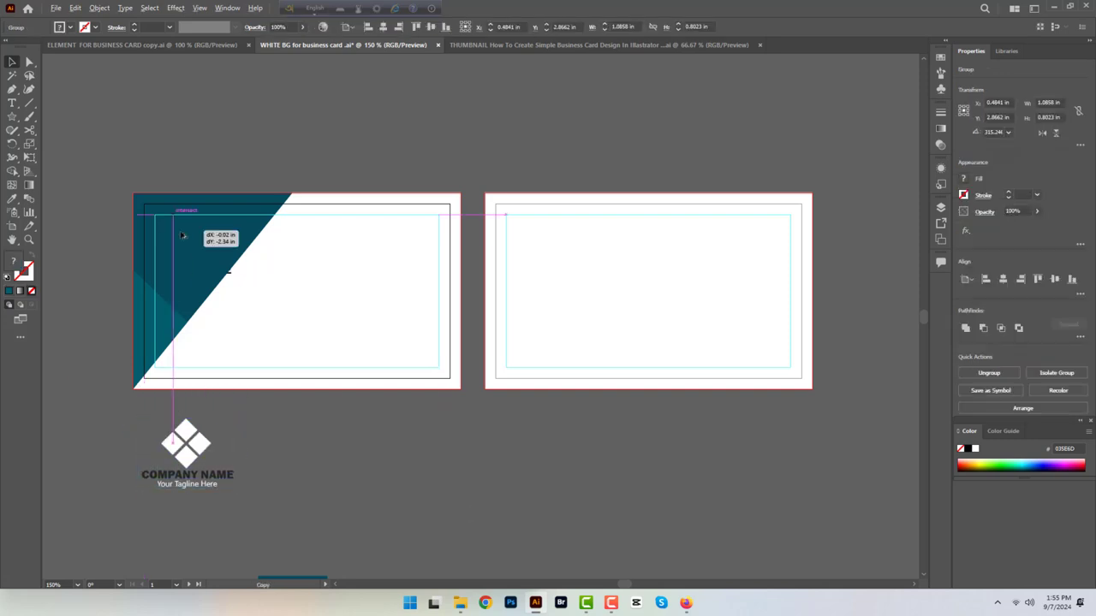
pyautogui.rightClick(190, 225)
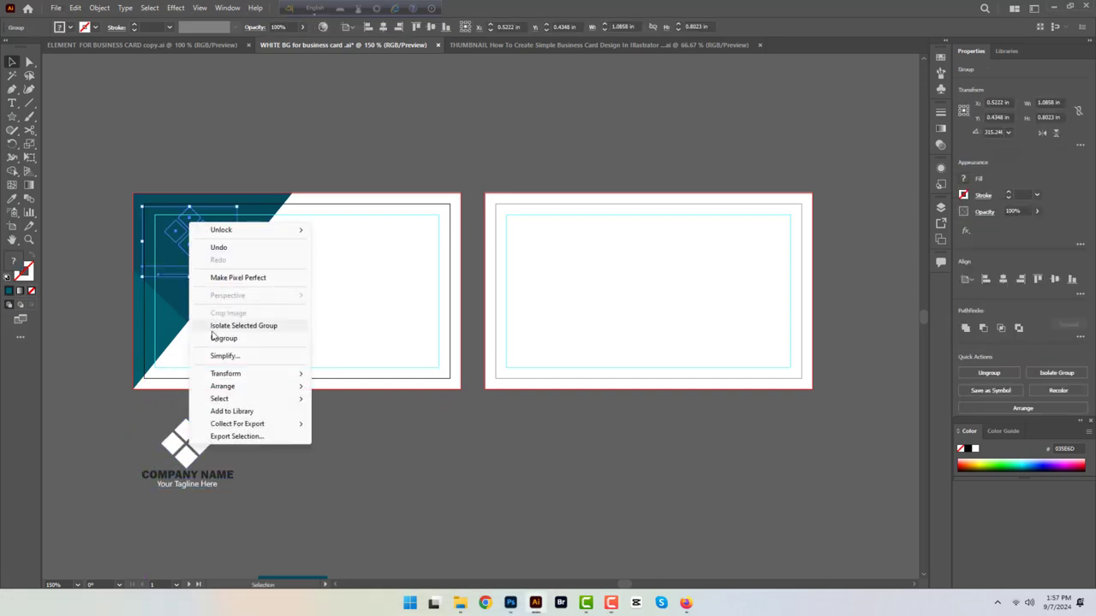
pyautogui.moveTo(223, 386)
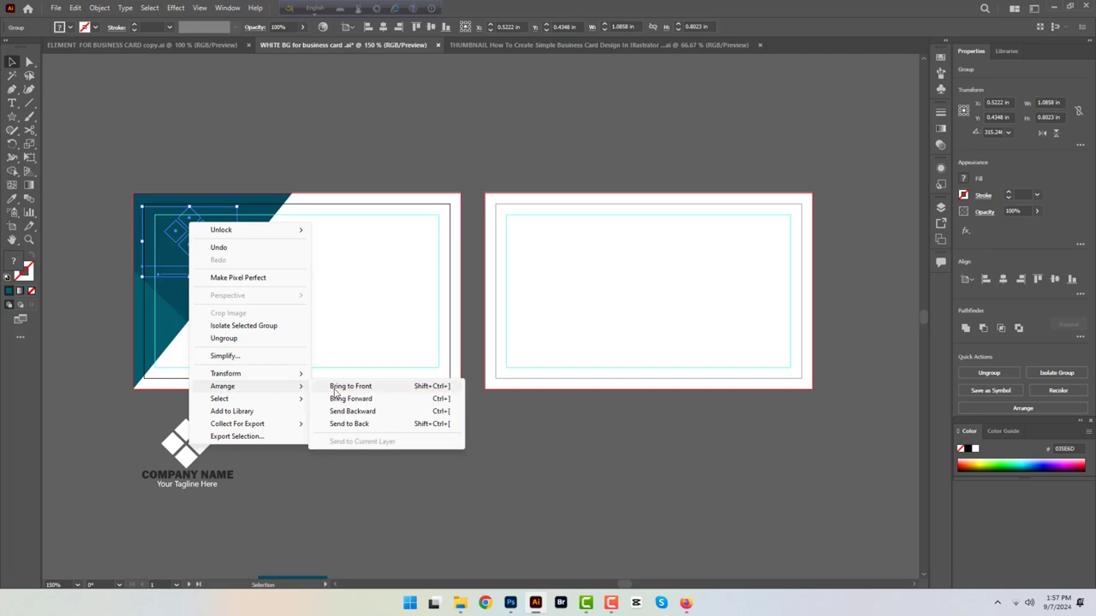
pyautogui.click(335, 393)
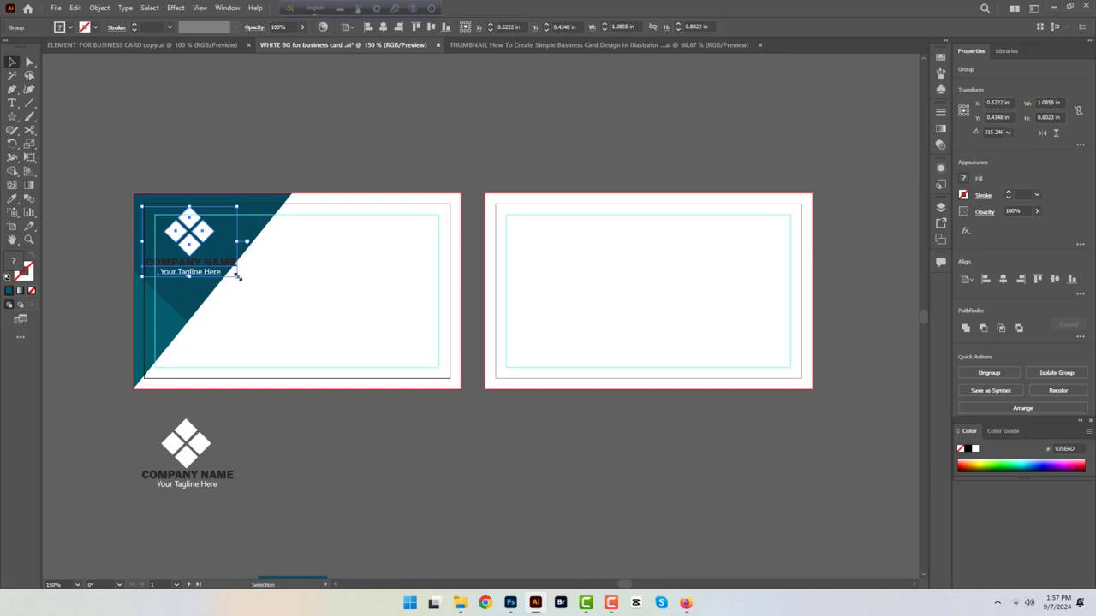
pyautogui.moveTo(238, 277); pyautogui.dragTo(225, 267)
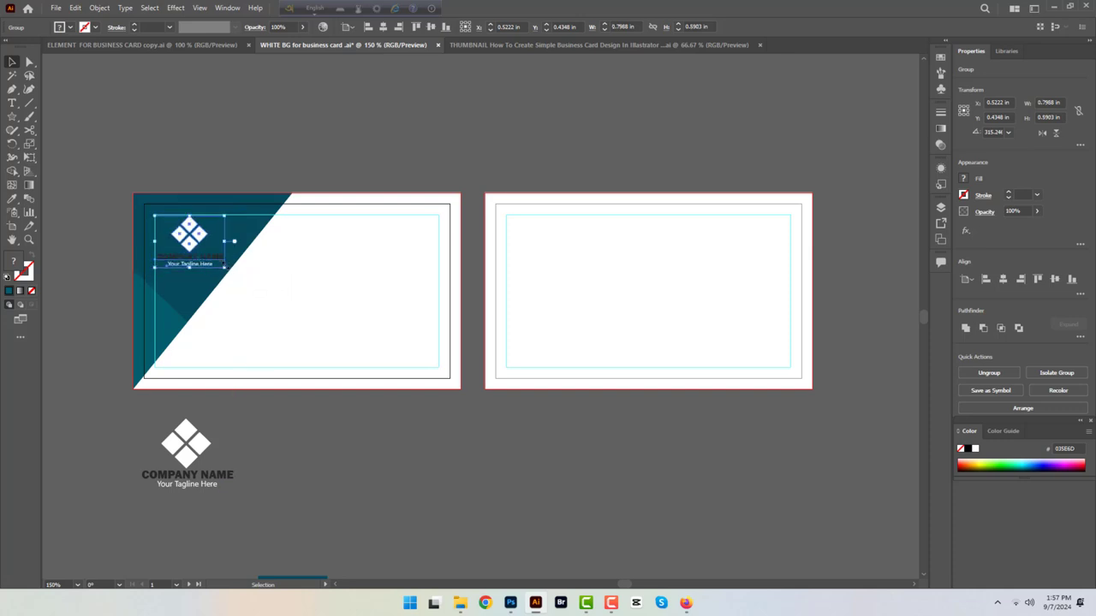
pyautogui.press('Down')
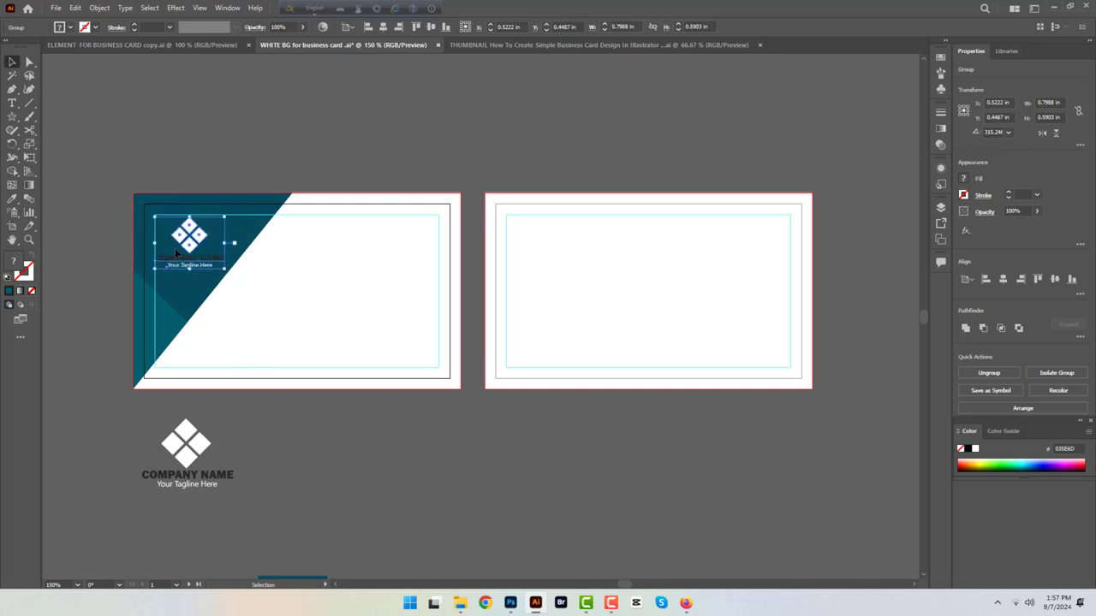
pyautogui.scroll(1, 175, 253)
pyautogui.scroll(1, 172, 248)
# Make the COMPANY NAME text inside the logo white by sampling the white logo.
pyautogui.press('a')
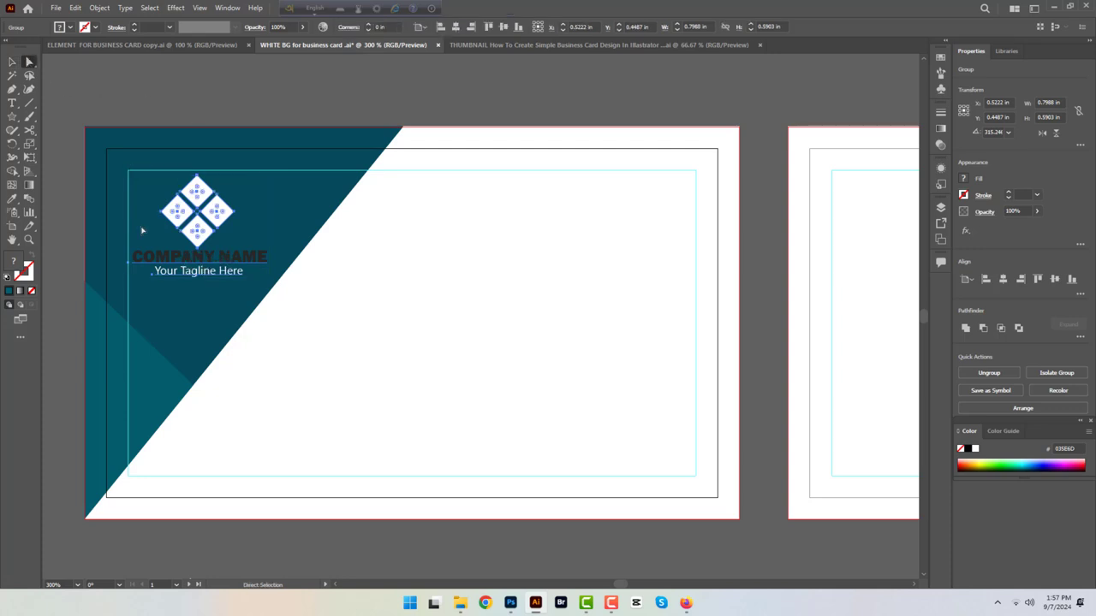
pyautogui.click(162, 256)
pyautogui.press('i')
pyautogui.click(197, 210)
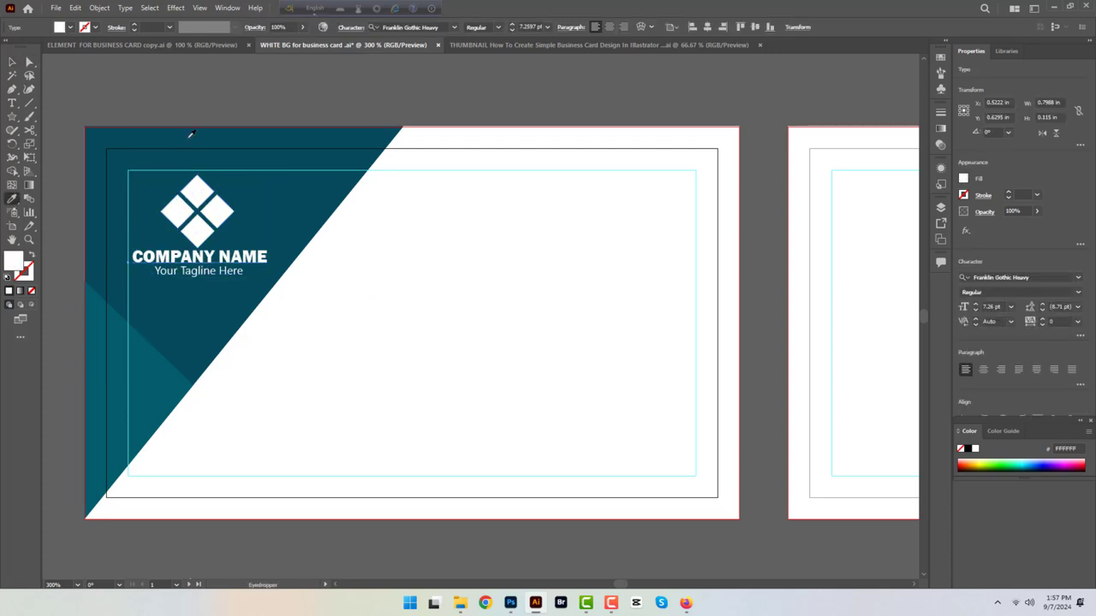
pyautogui.scroll(-2, 191, 134)
pyautogui.press('v')
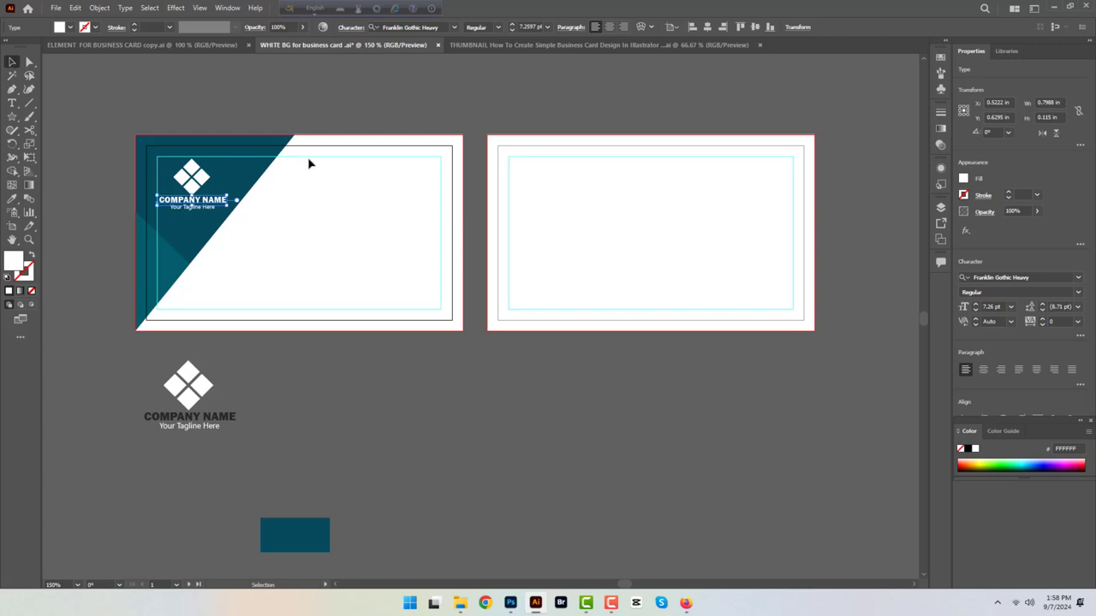
pyautogui.moveTo(298, 156); pyautogui.dragTo(305, 197)
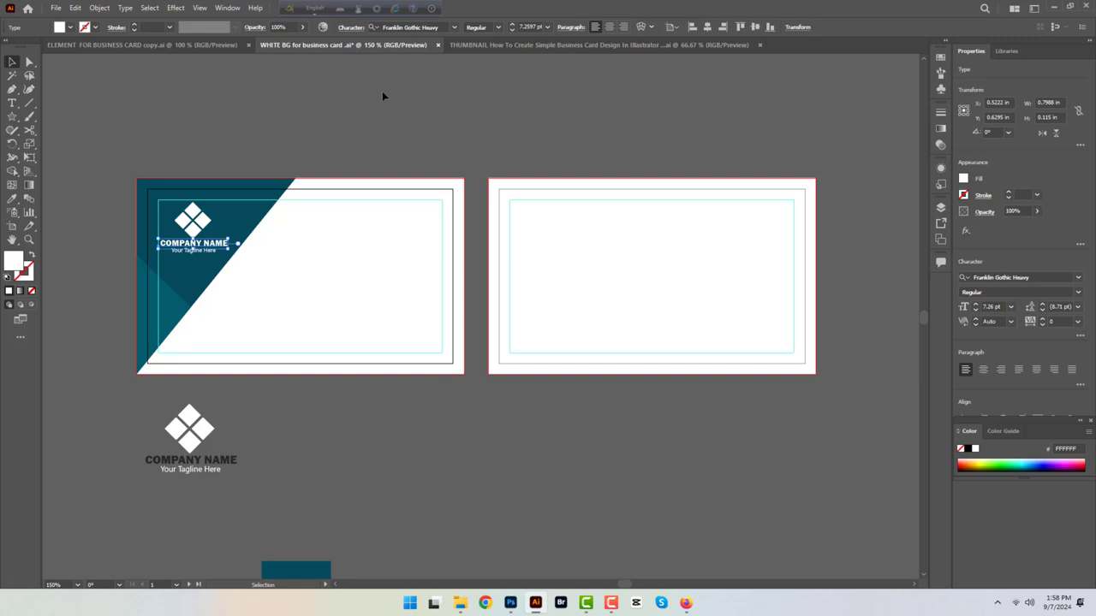
pyautogui.click(205, 222)
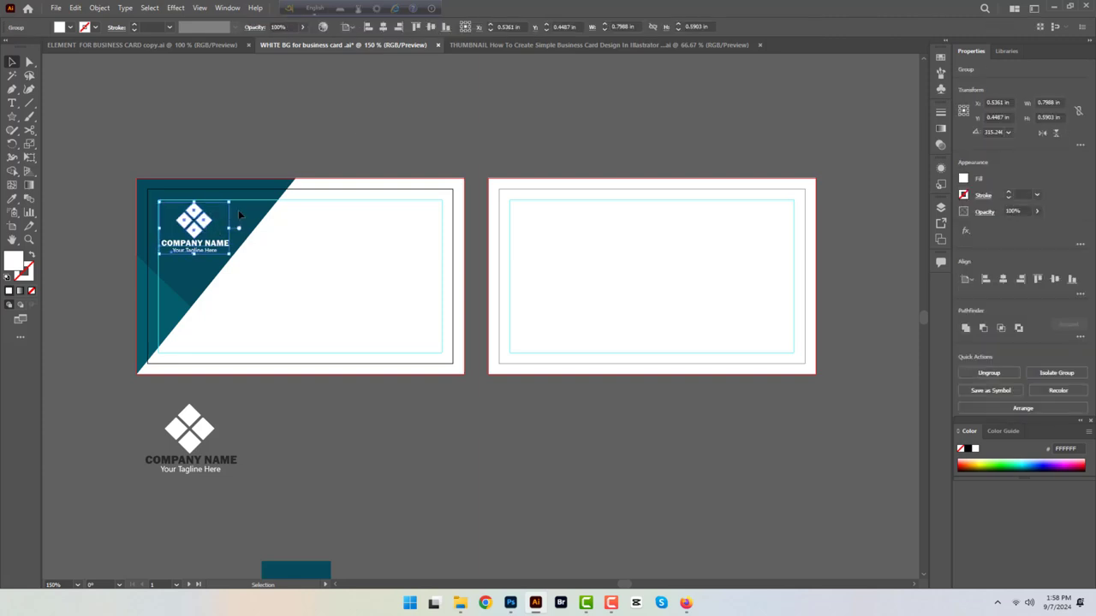
# Add the cardholder's name at the card's top right, with the surname coloured teal.
pyautogui.press('Left')
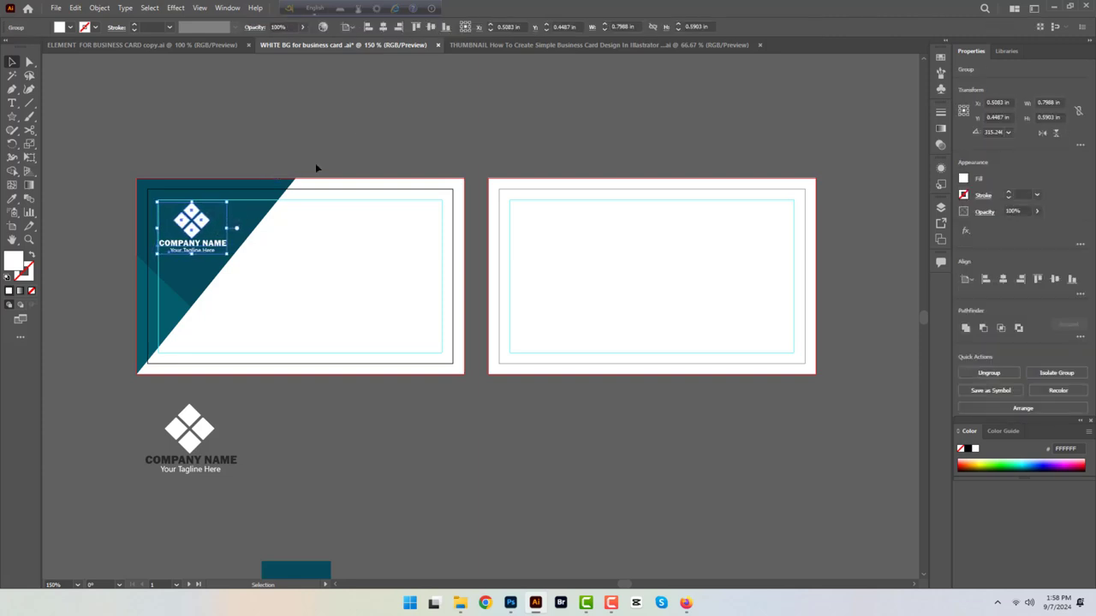
pyautogui.click(328, 158)
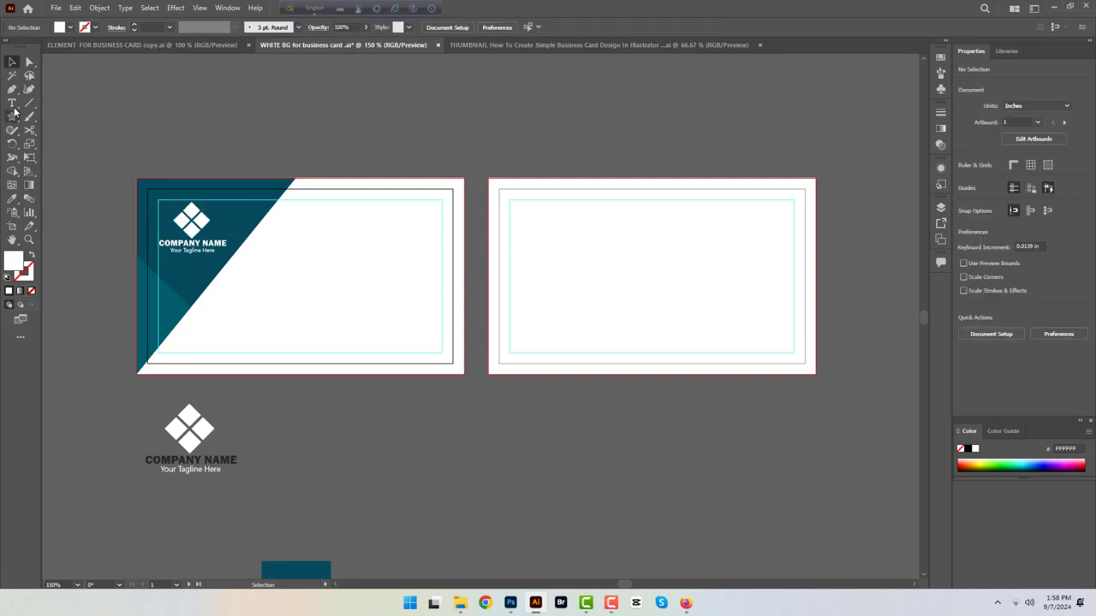
pyautogui.press('t')
pyautogui.click(333, 216)
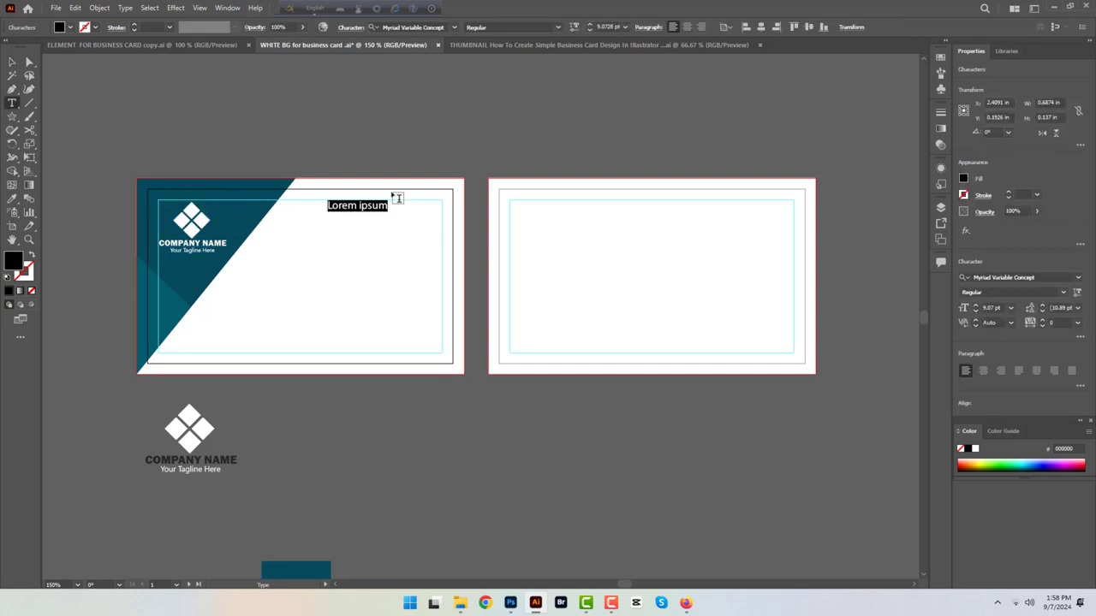
pyautogui.write('WILLIUM SMITH')
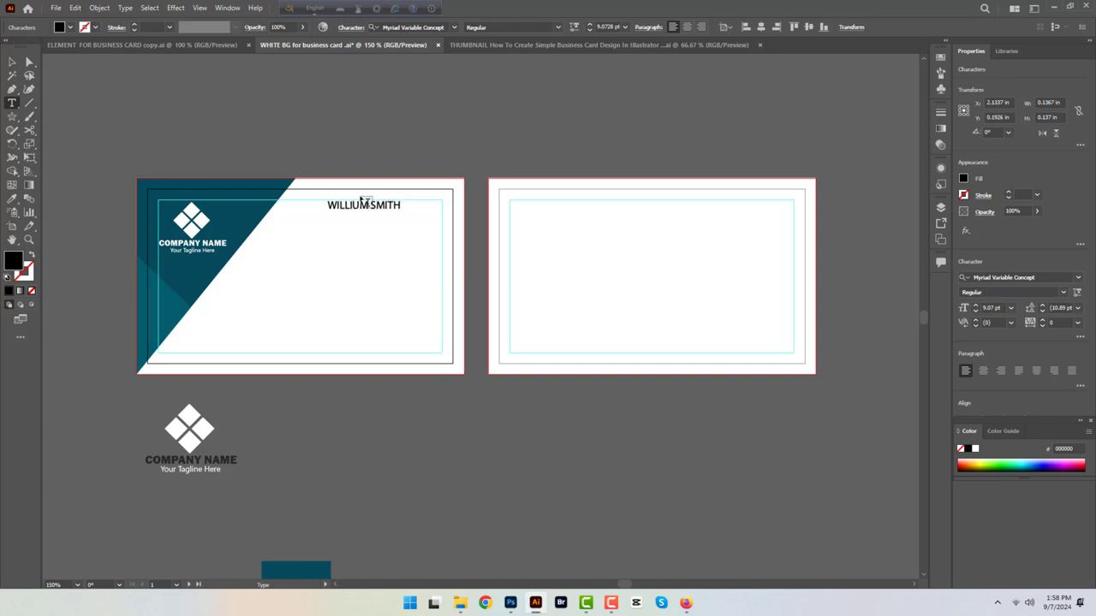
pyautogui.press('Escape')
pyautogui.moveTo(374, 212); pyautogui.dragTo(392, 211)
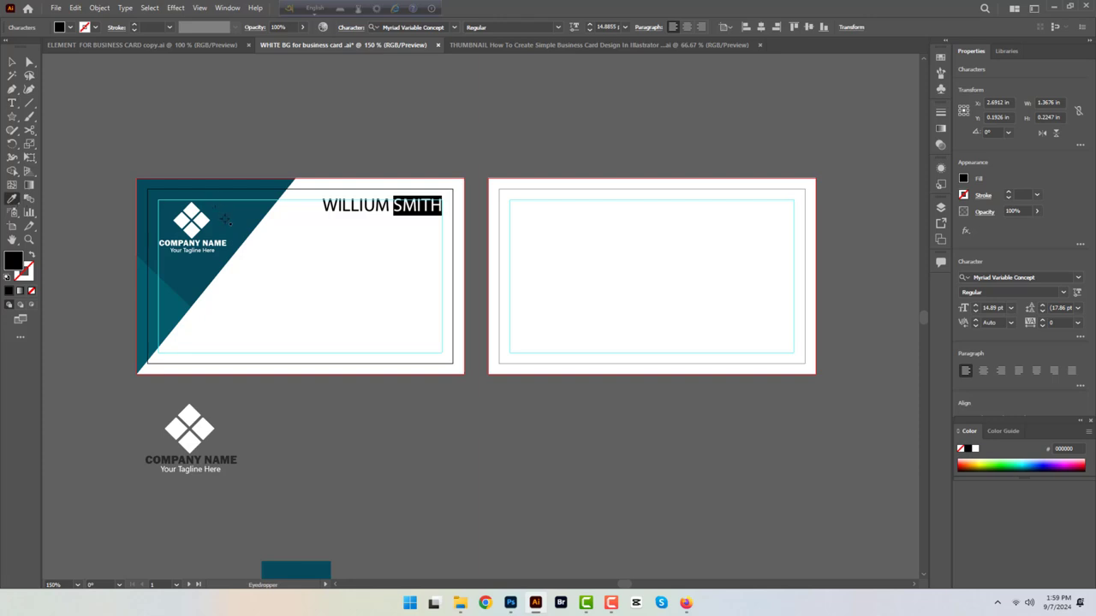
pyautogui.click(231, 220)
pyautogui.press('v')
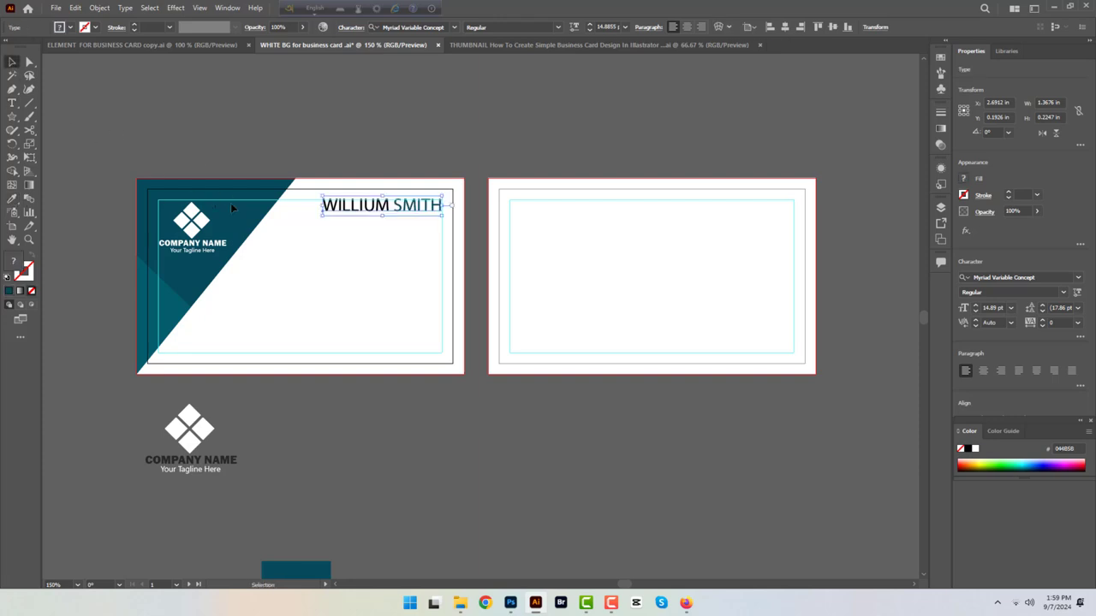
pyautogui.click(337, 262)
# Add a slightly smaller 'GRAPHIC DESIGNER' job title beneath the name.
pyautogui.click(366, 217)
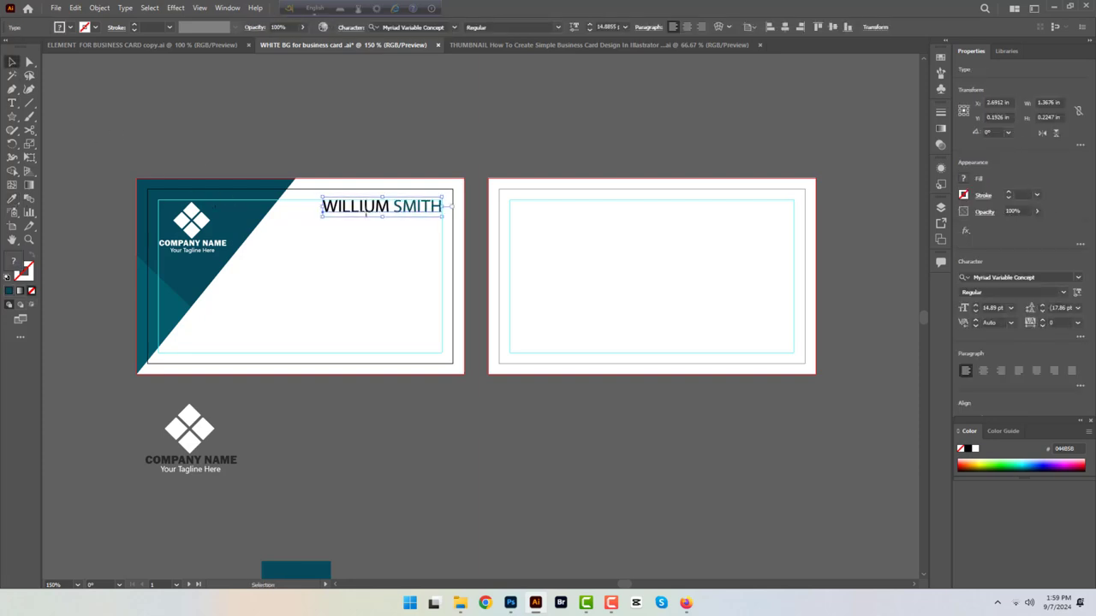
pyautogui.click(430, 163)
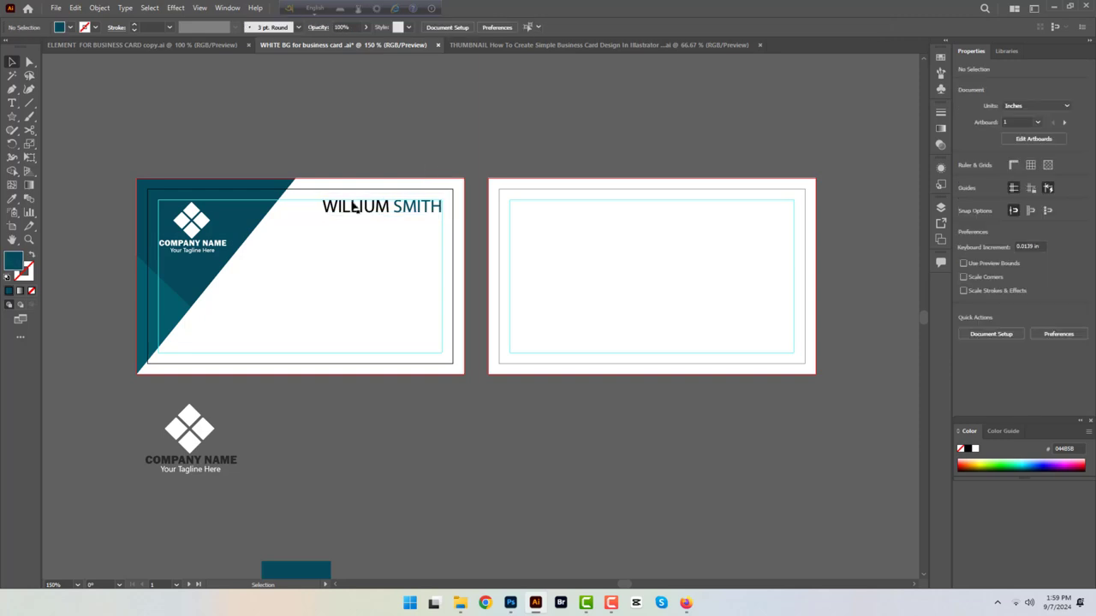
pyautogui.click(12, 106)
pyautogui.click(355, 233)
pyautogui.write('d')
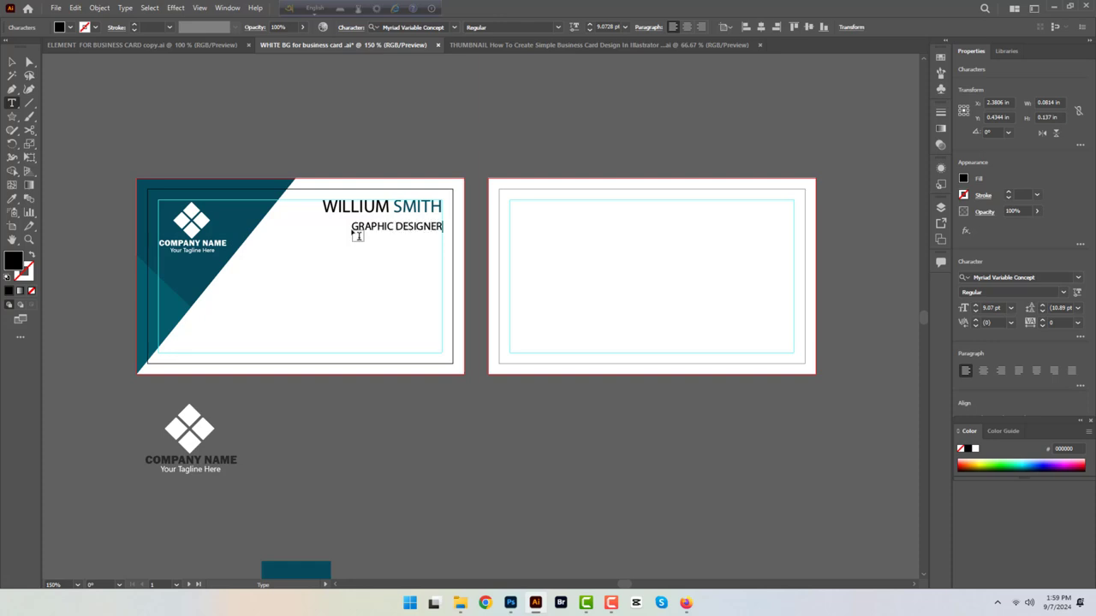
pyautogui.press('Escape')
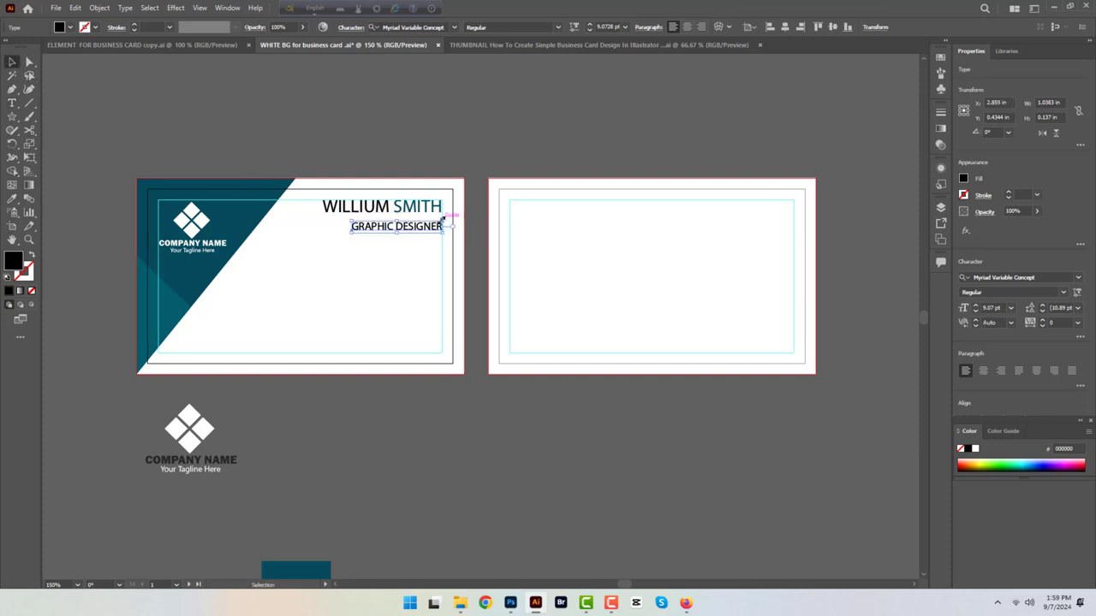
pyautogui.moveTo(436, 223); pyautogui.dragTo(400, 228)
pyautogui.click(377, 253)
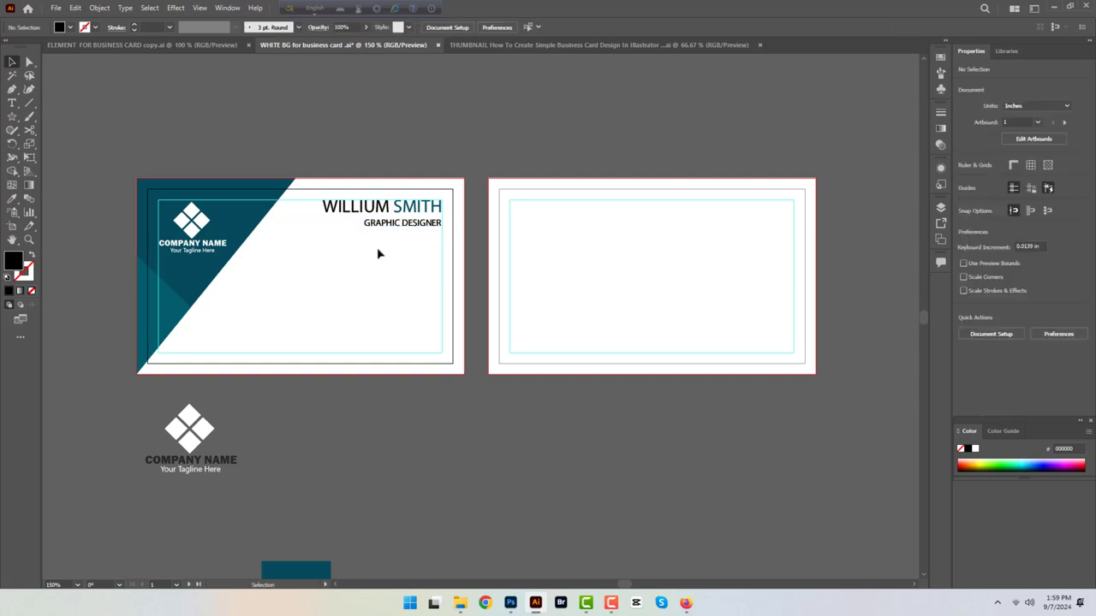
# Set the name's font to Franklin Gothic Demi.
pyautogui.click(324, 204)
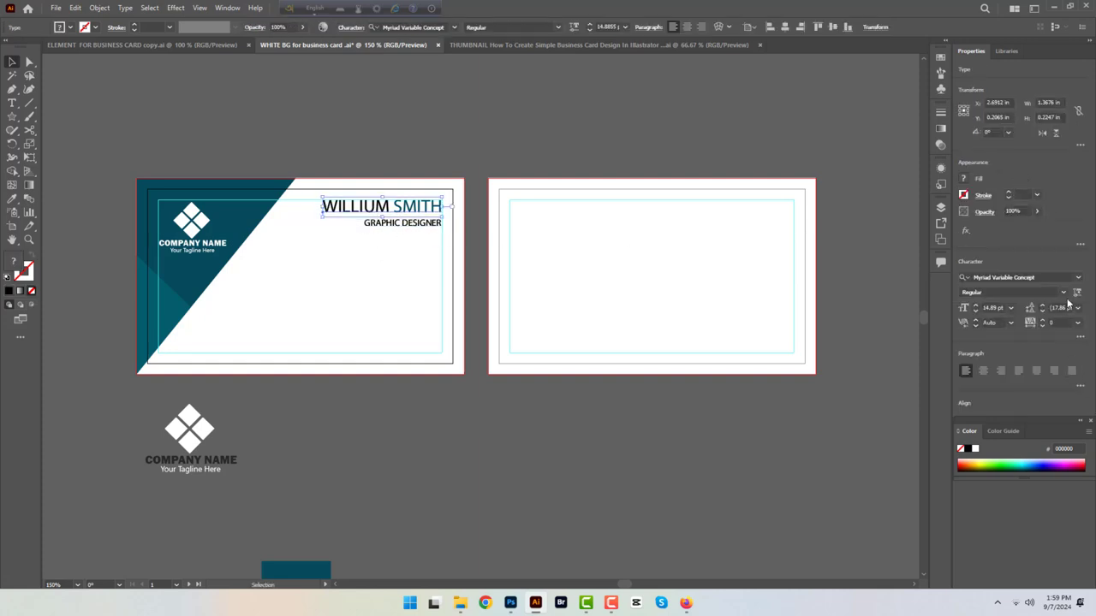
pyautogui.click(1077, 277)
pyautogui.click(1031, 354)
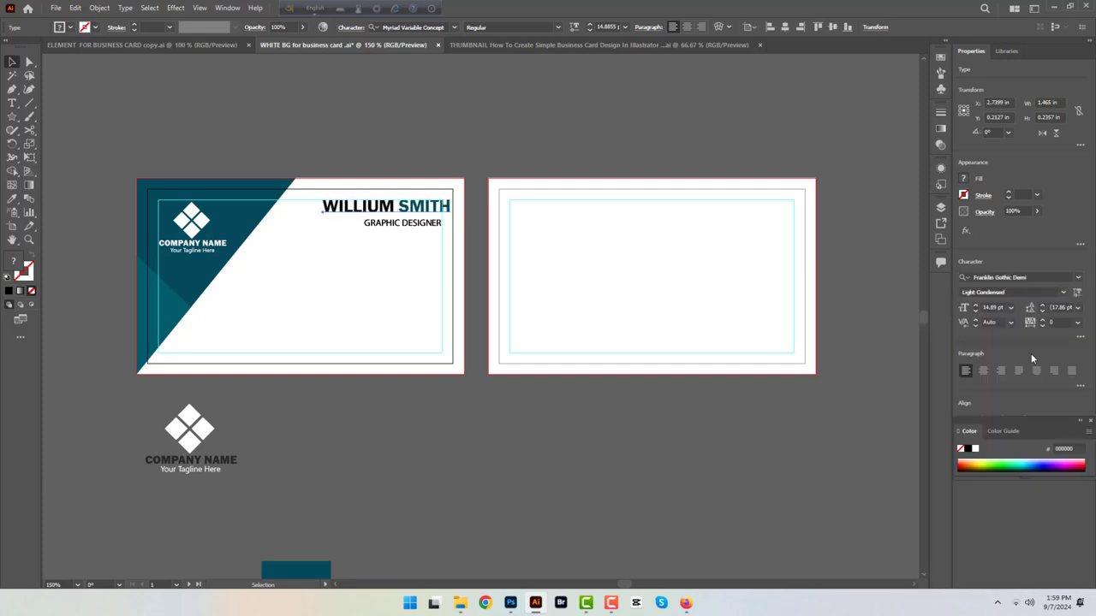
pyautogui.click(560, 153)
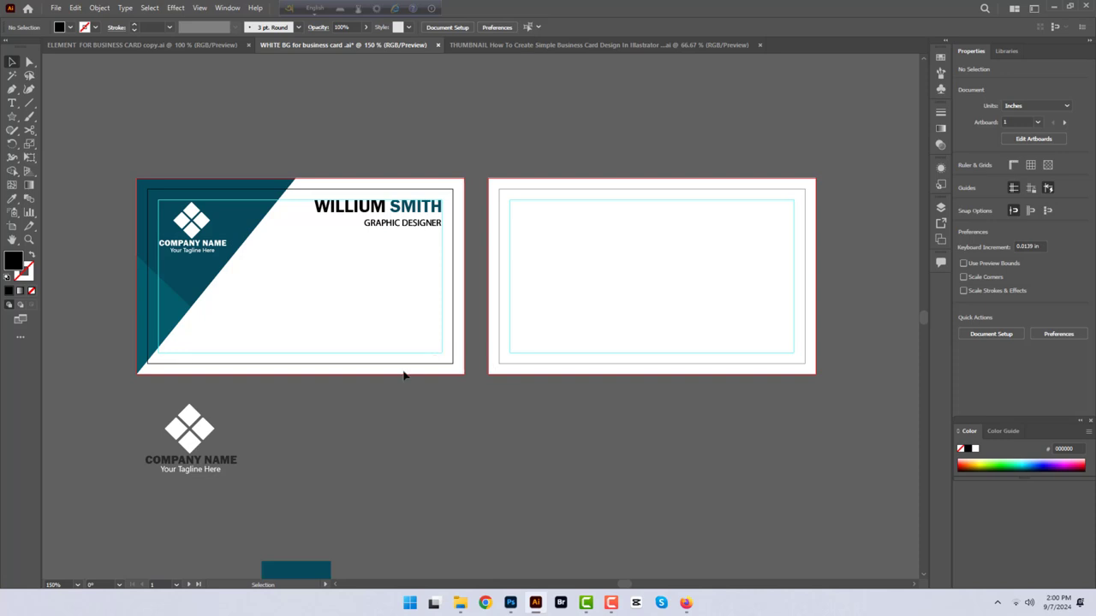
# Copy the contact-details block from the ELEMENT FOR BUSINESS CARD document onto the front card.
pyautogui.click(209, 44)
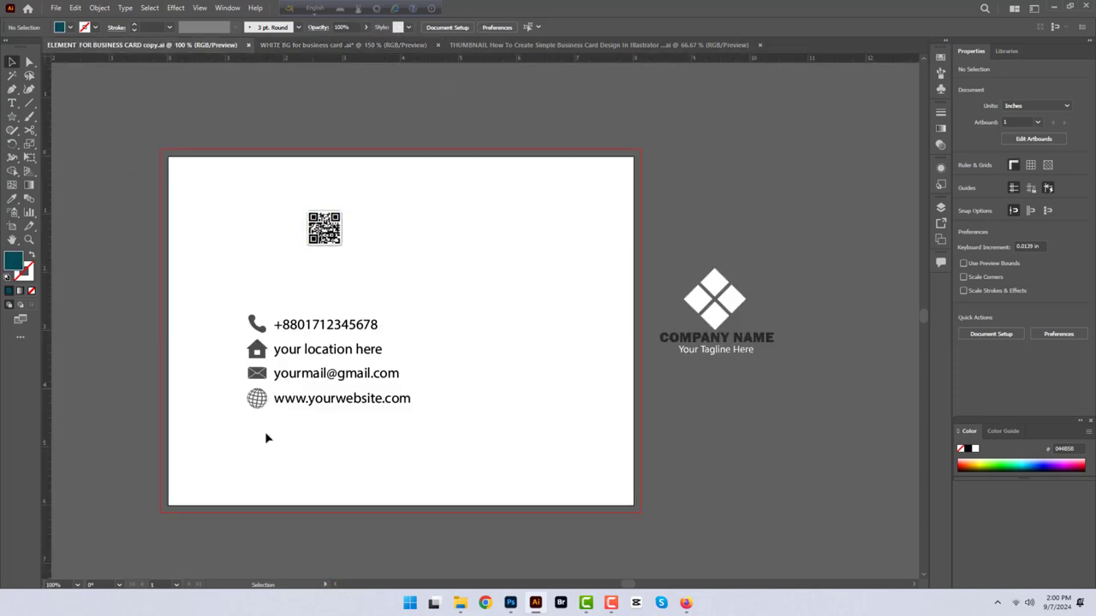
pyautogui.moveTo(288, 333)
pyautogui.mouseDown()
pyautogui.moveTo(244, 57)
pyautogui.moveTo(289, 50)
pyautogui.mouseUp()
pyautogui.moveTo(334, 323); pyautogui.dragTo(370, 253)
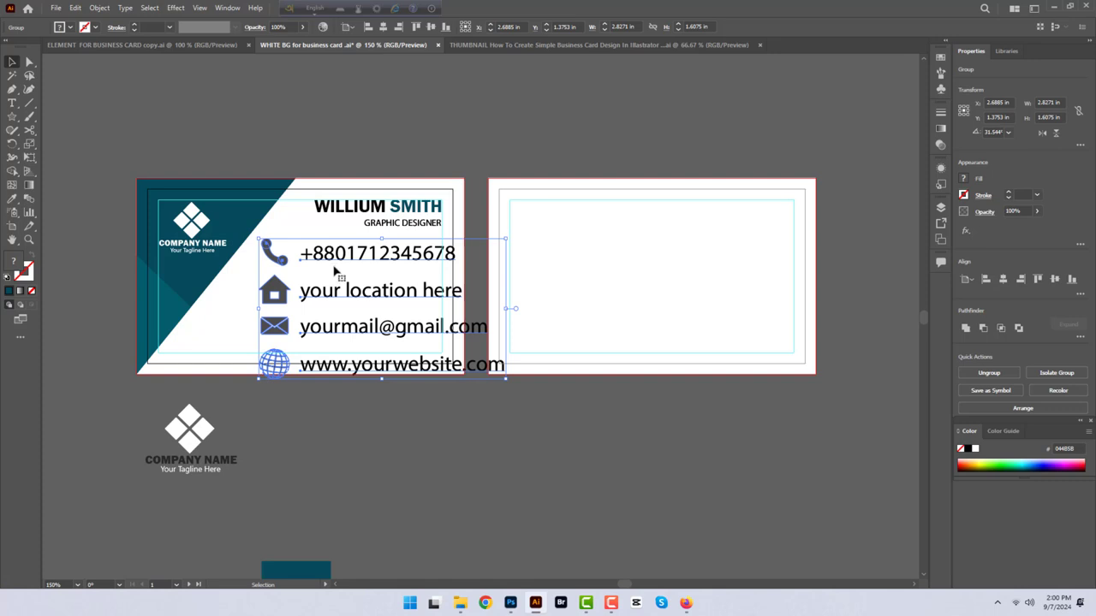
pyautogui.rightClick(336, 271)
pyautogui.click(255, 243)
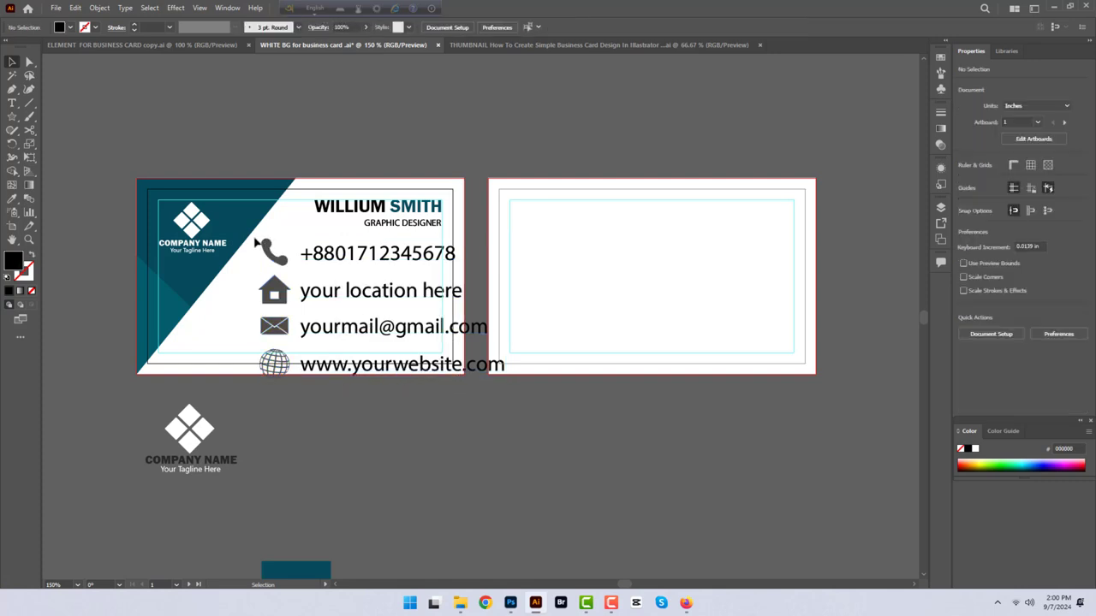
pyautogui.rightClick(274, 358)
pyautogui.click(279, 304)
pyautogui.click(277, 304)
pyautogui.click(249, 294)
# Right-align the four contact text lines and scale the contact block down.
pyautogui.moveTo(253, 240); pyautogui.dragTo(305, 382)
pyautogui.click(775, 27)
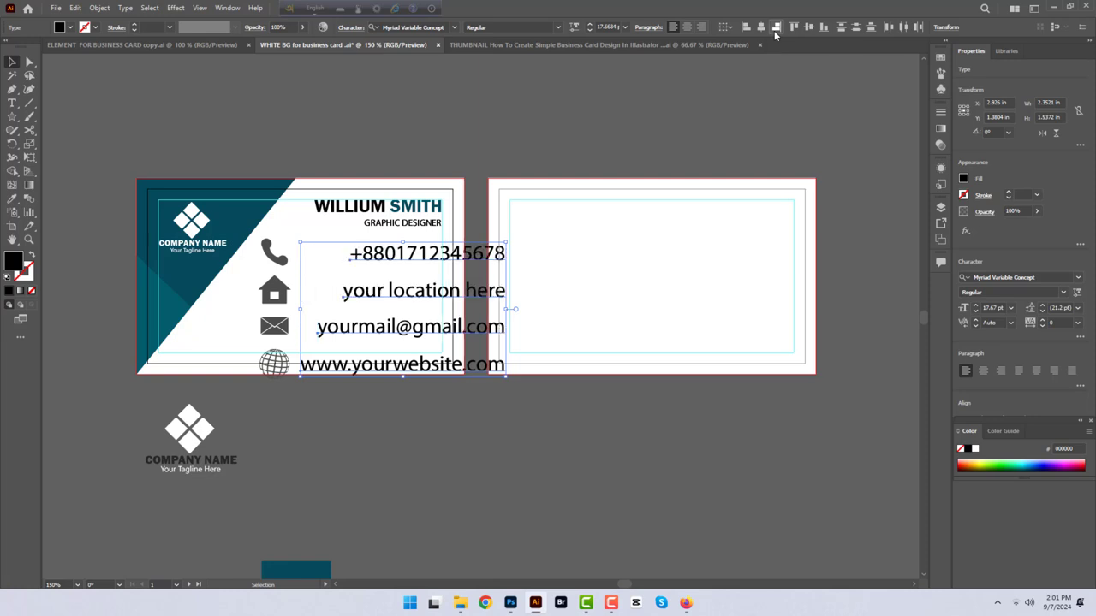
pyautogui.moveTo(408, 254); pyautogui.dragTo(372, 257)
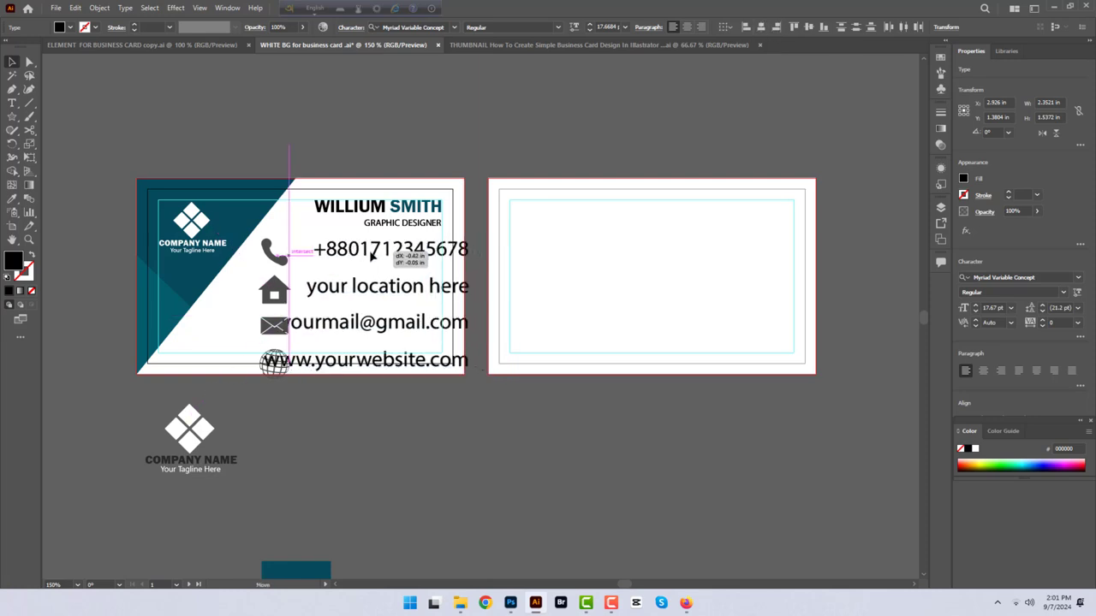
pyautogui.hotkey('ctrl', 'z')
pyautogui.click(383, 387)
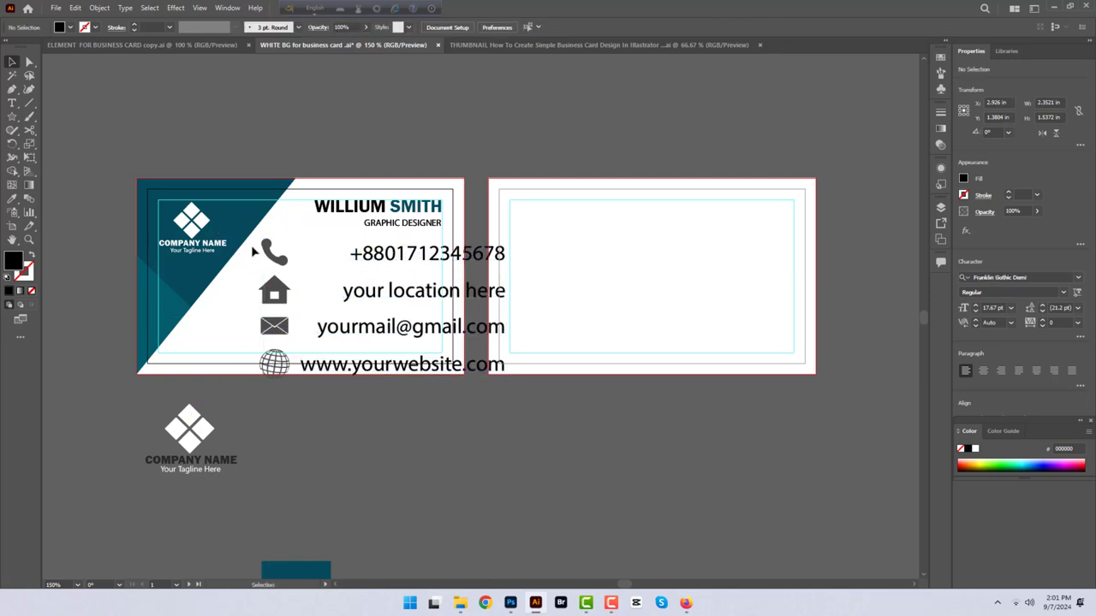
pyautogui.moveTo(384, 377)
pyautogui.mouseDown()
pyautogui.moveTo(255, 239)
pyautogui.moveTo(298, 267)
pyautogui.mouseUp()
pyautogui.moveTo(374, 278); pyautogui.dragTo(328, 273)
pyautogui.click(272, 243)
# Move the contact icons to the right of the text and group the whole contact block.
pyautogui.click(271, 317)
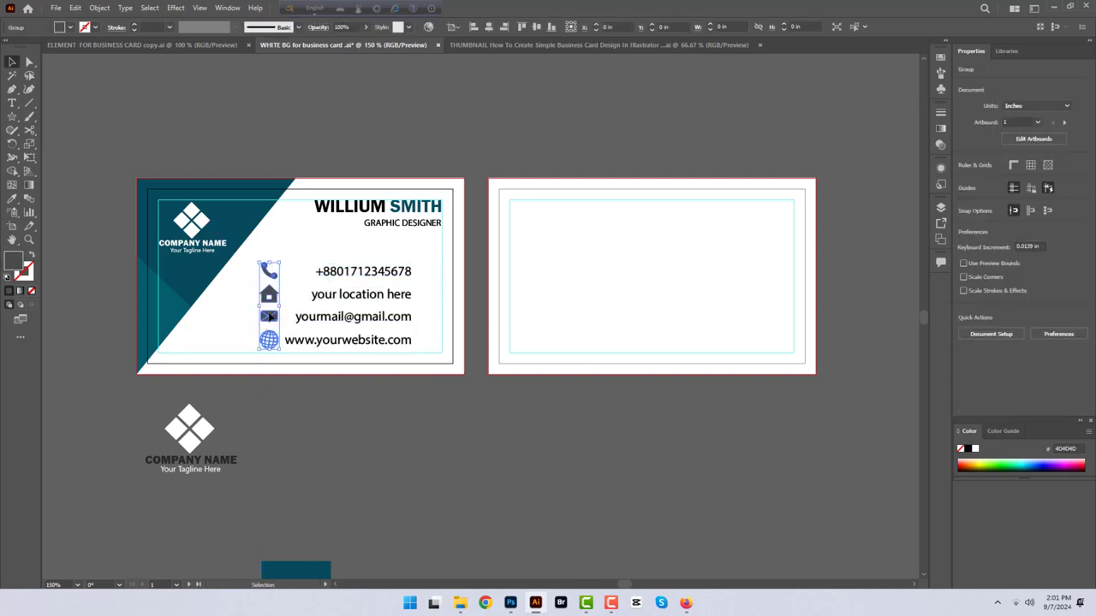
pyautogui.moveTo(270, 316); pyautogui.dragTo(431, 299)
pyautogui.moveTo(302, 255); pyautogui.dragTo(437, 353)
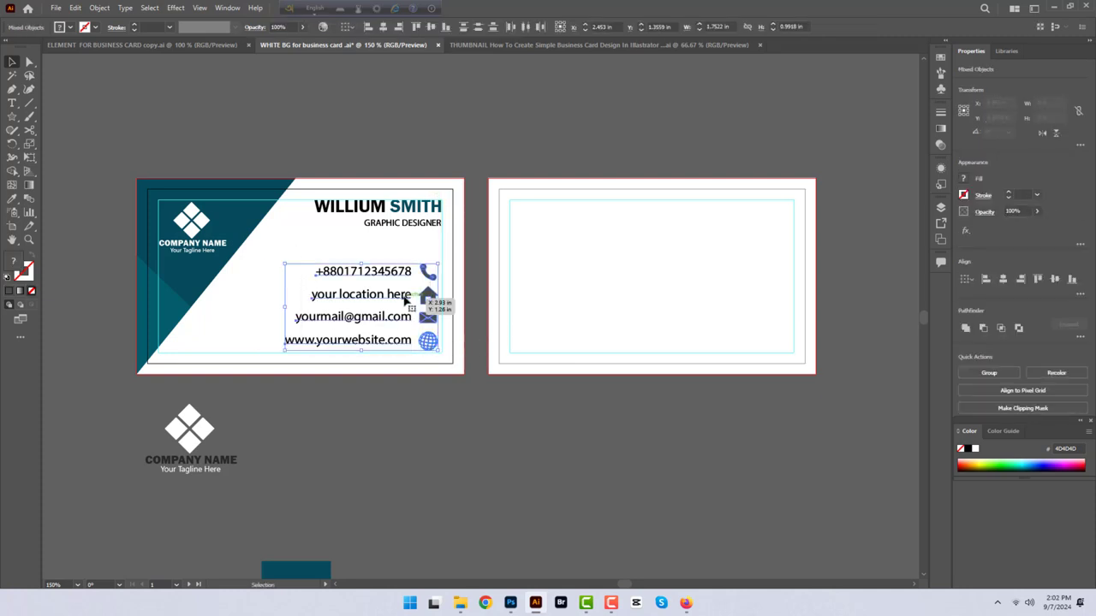
pyautogui.rightClick(405, 294)
pyautogui.click(454, 387)
pyautogui.press('Right')
pyautogui.press('Right')
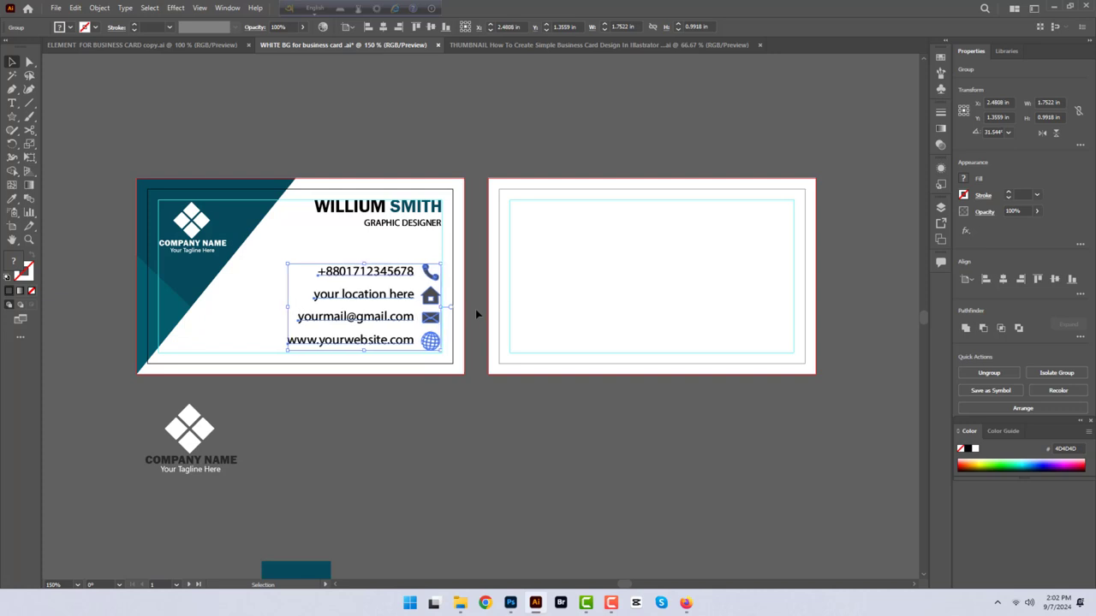
pyautogui.click(469, 125)
# Cover the back card with a rectangle filled dark teal 033F49.
pyautogui.click(12, 117)
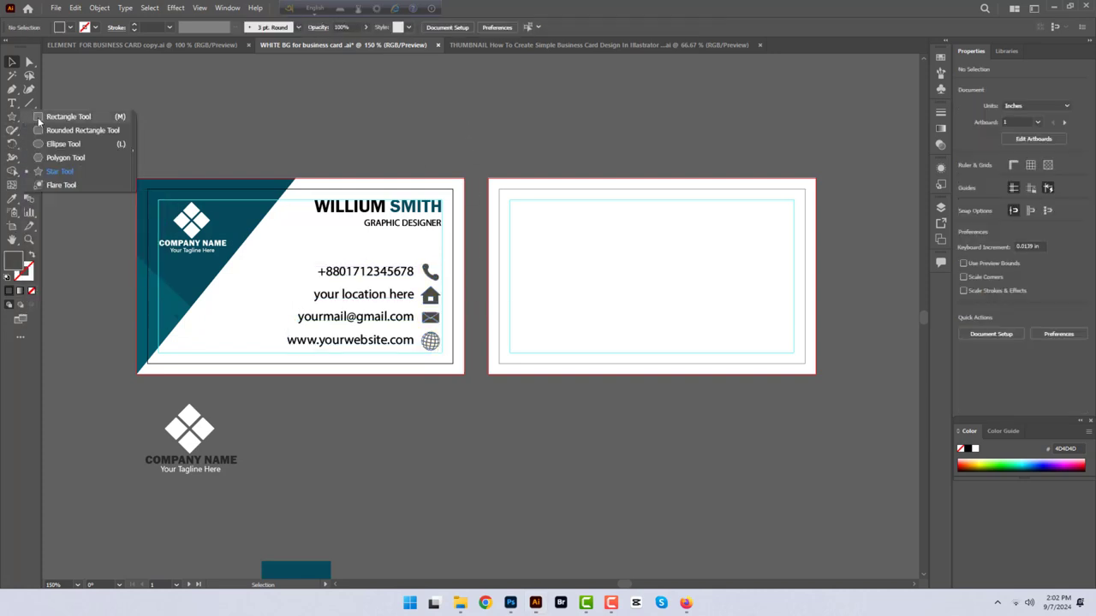
pyautogui.click(38, 117)
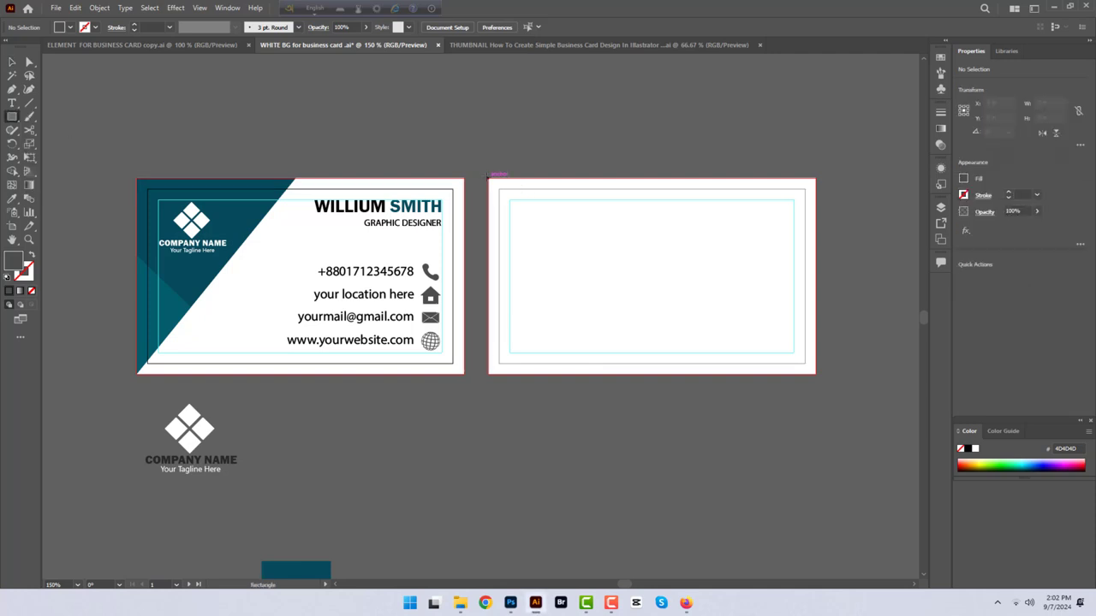
pyautogui.moveTo(488, 178); pyautogui.dragTo(815, 374)
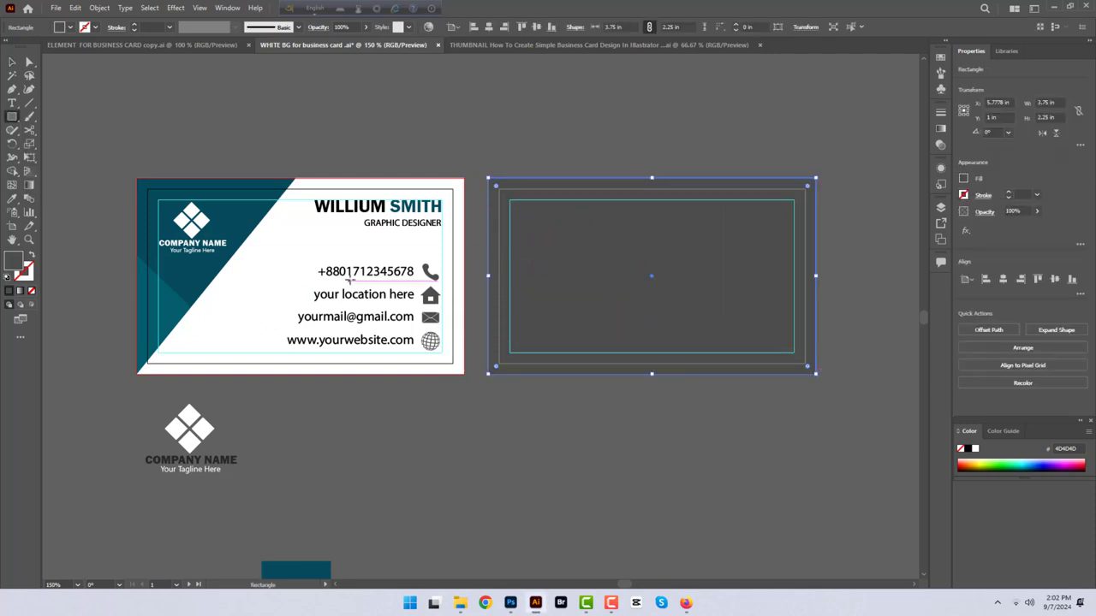
pyautogui.click(12, 200)
pyautogui.click(237, 214)
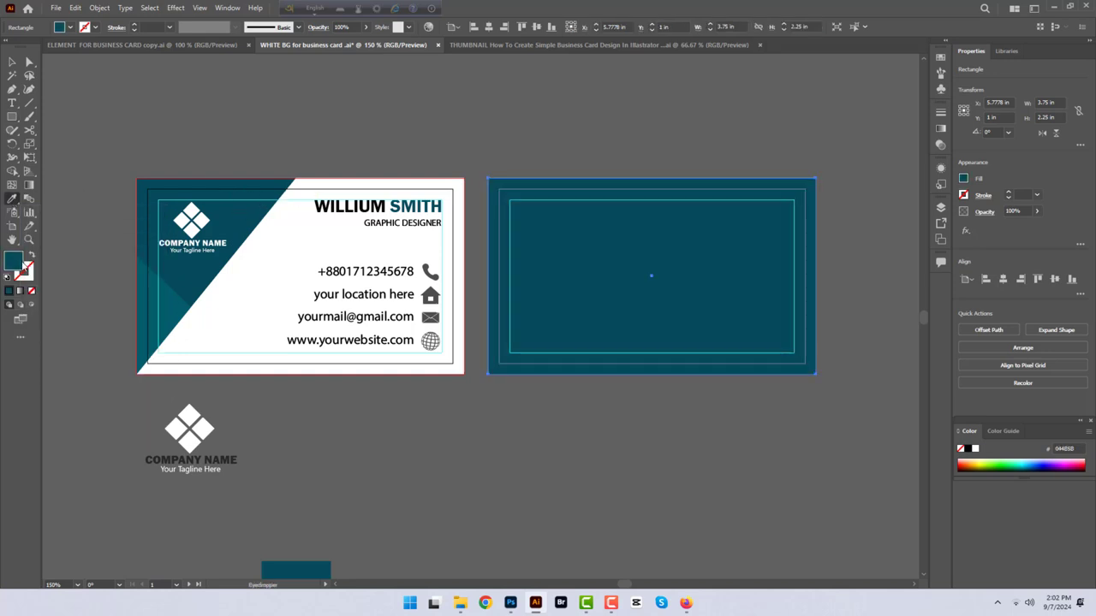
pyautogui.doubleClick(14, 262)
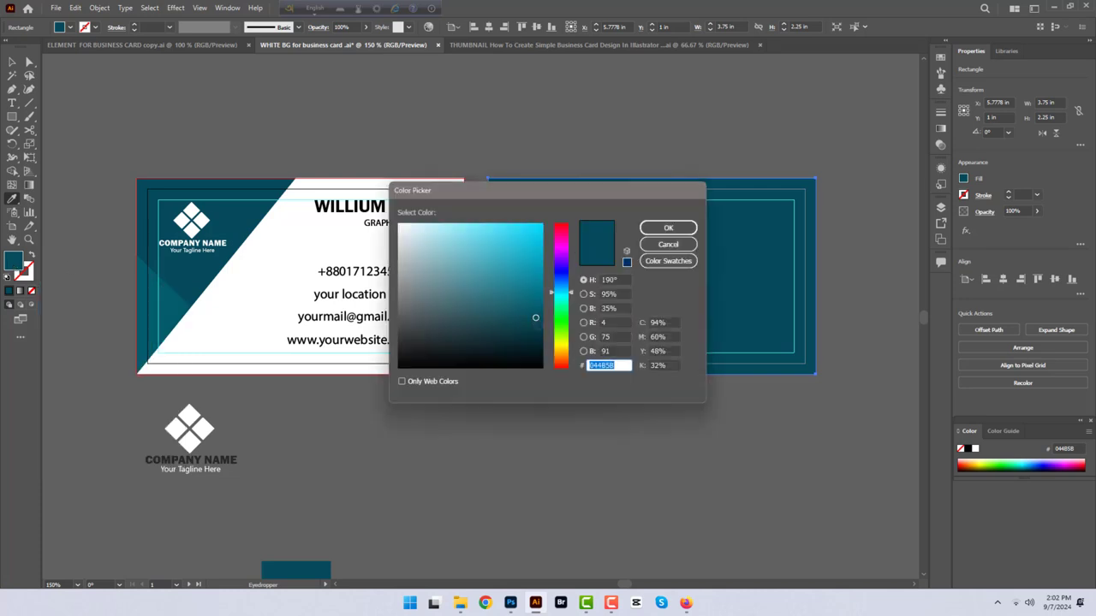
pyautogui.click(660, 228)
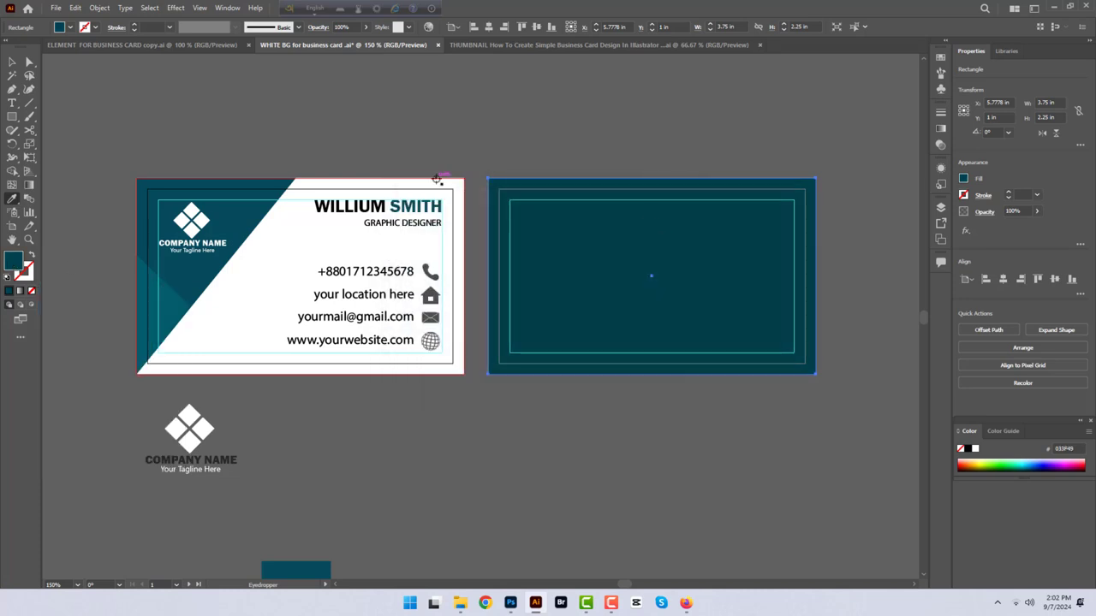
pyautogui.click(55, 117)
# Draw a band across the back card's middle filled with the lighter teal.
pyautogui.click(12, 117)
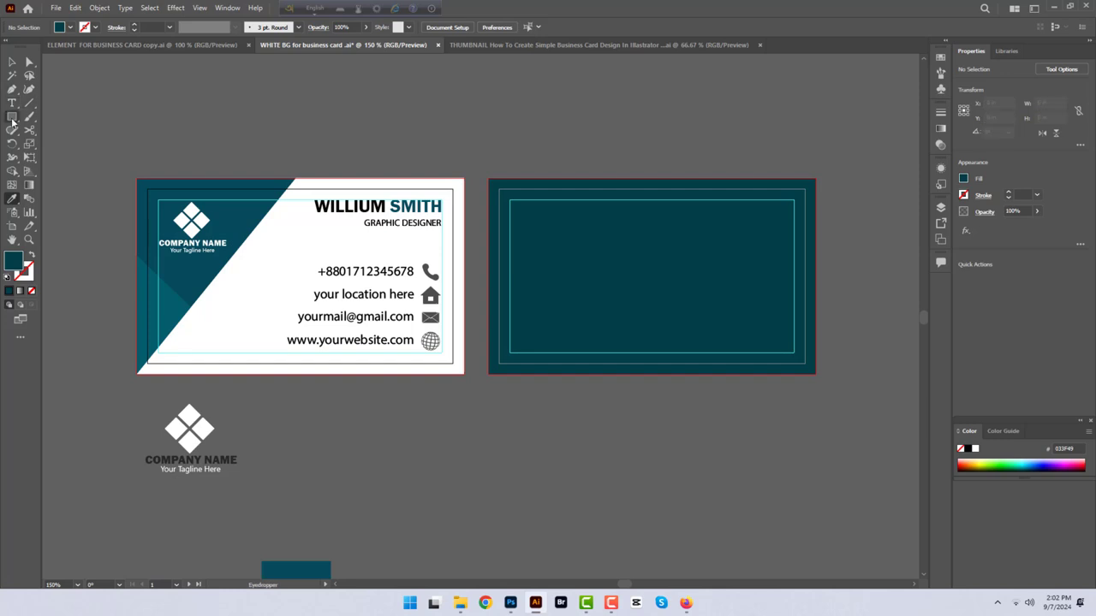
pyautogui.moveTo(489, 248)
pyautogui.mouseDown()
pyautogui.moveTo(804, 313)
pyautogui.moveTo(815, 347)
pyautogui.mouseUp()
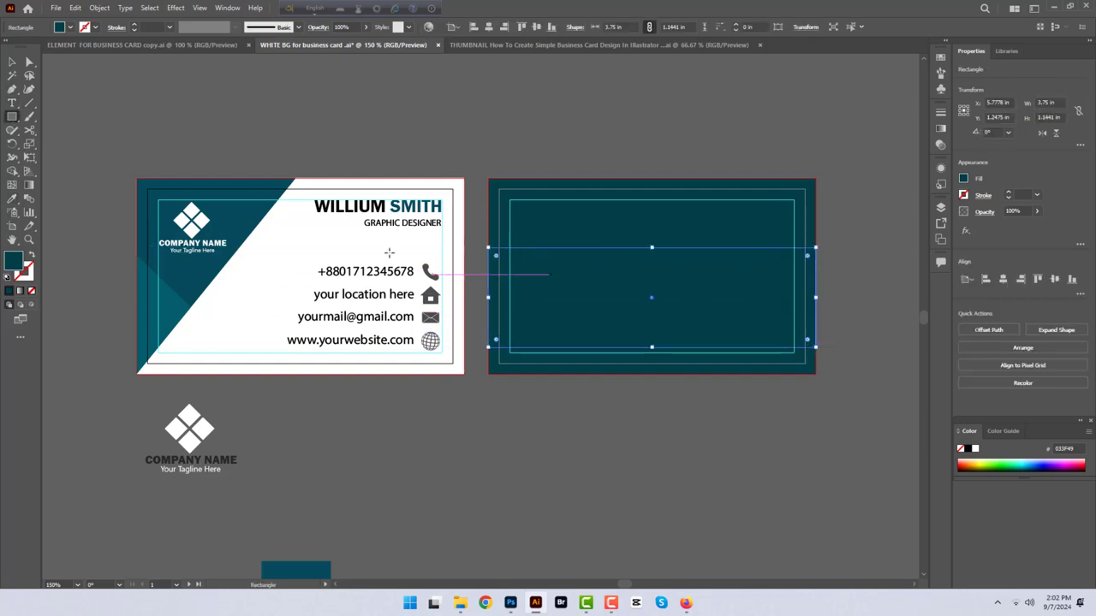
pyautogui.press('i')
pyautogui.click(170, 305)
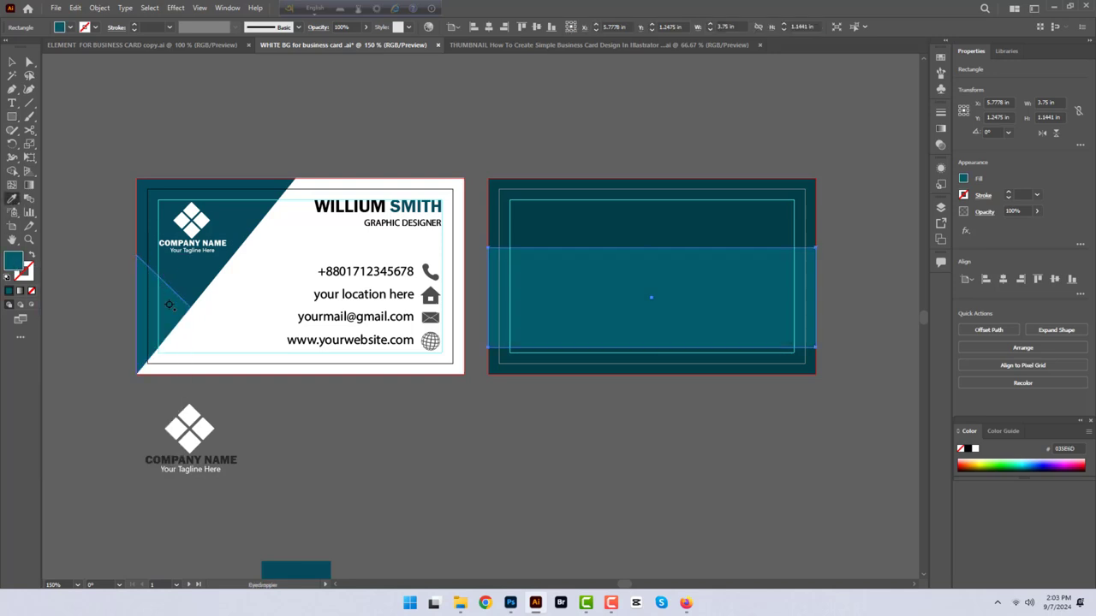
pyautogui.press('v')
pyautogui.moveTo(651, 298); pyautogui.dragTo(652, 285)
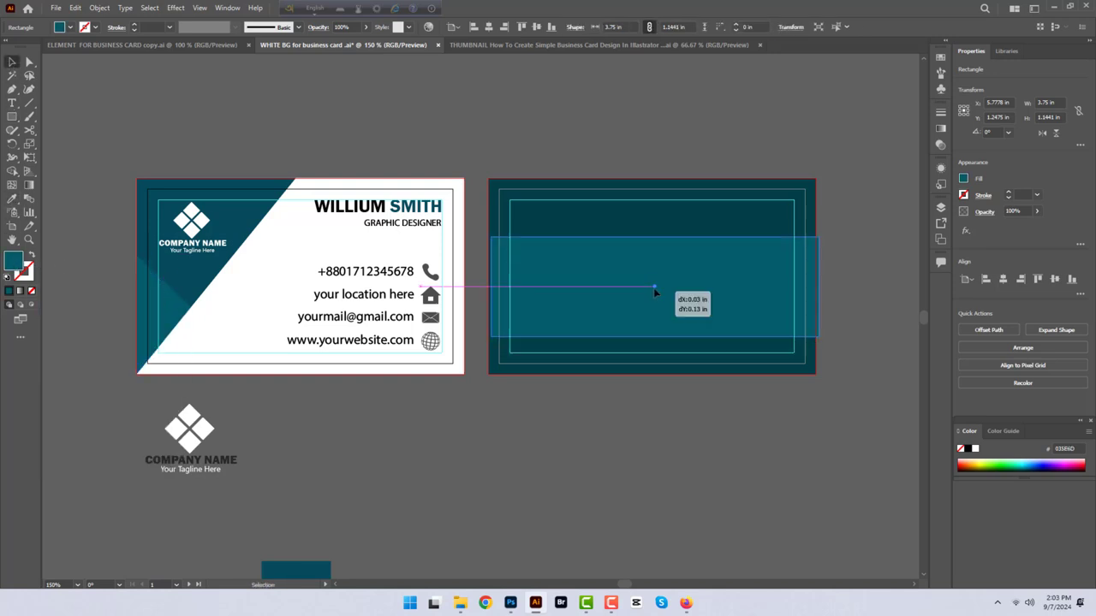
# Centre the band vertically on the back card and copy the white logo onto it.
pyautogui.click(489, 26)
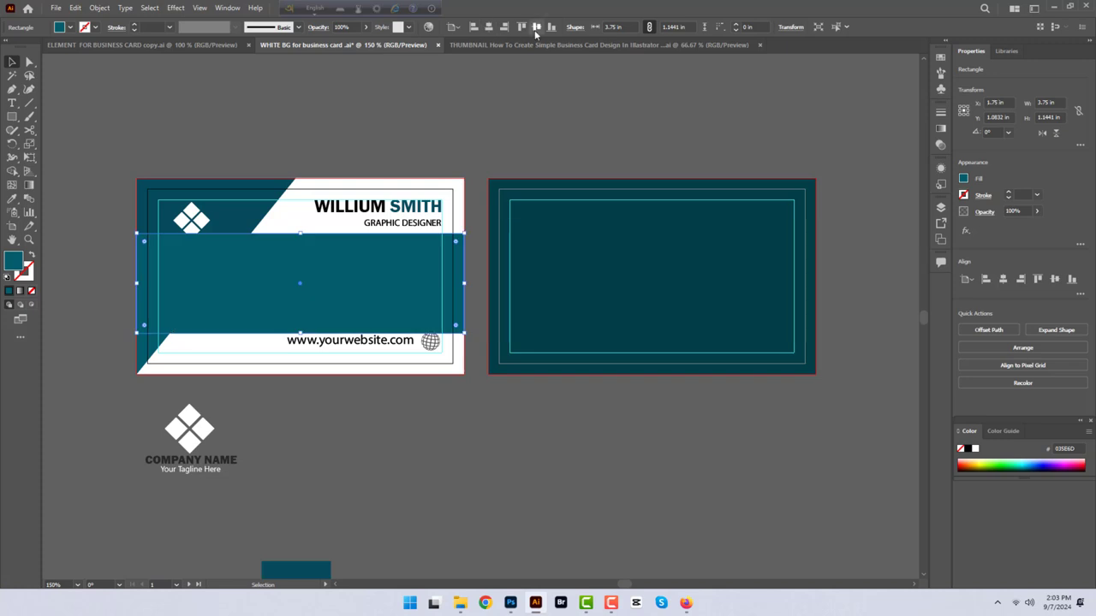
pyautogui.hotkey('ctrl', 'z')
pyautogui.click(501, 87)
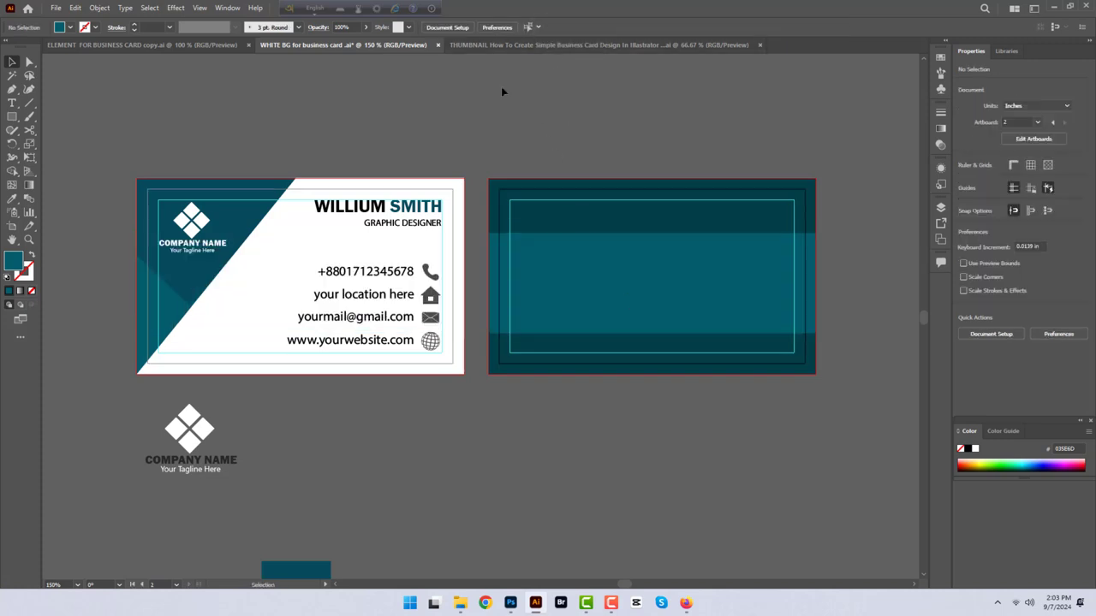
pyautogui.click(577, 295)
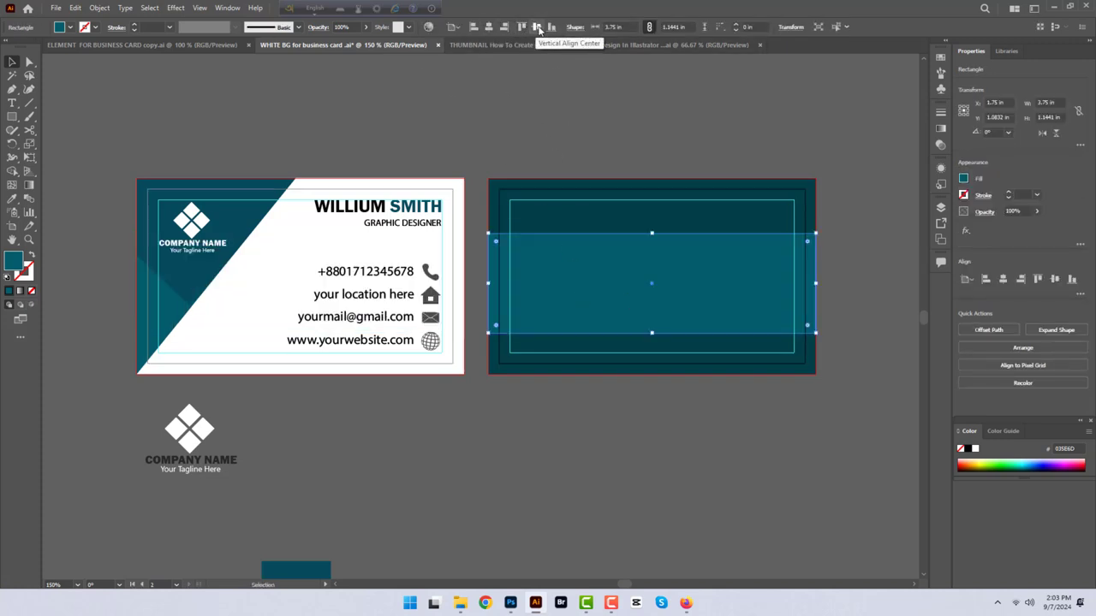
pyautogui.click(537, 26)
pyautogui.click(613, 145)
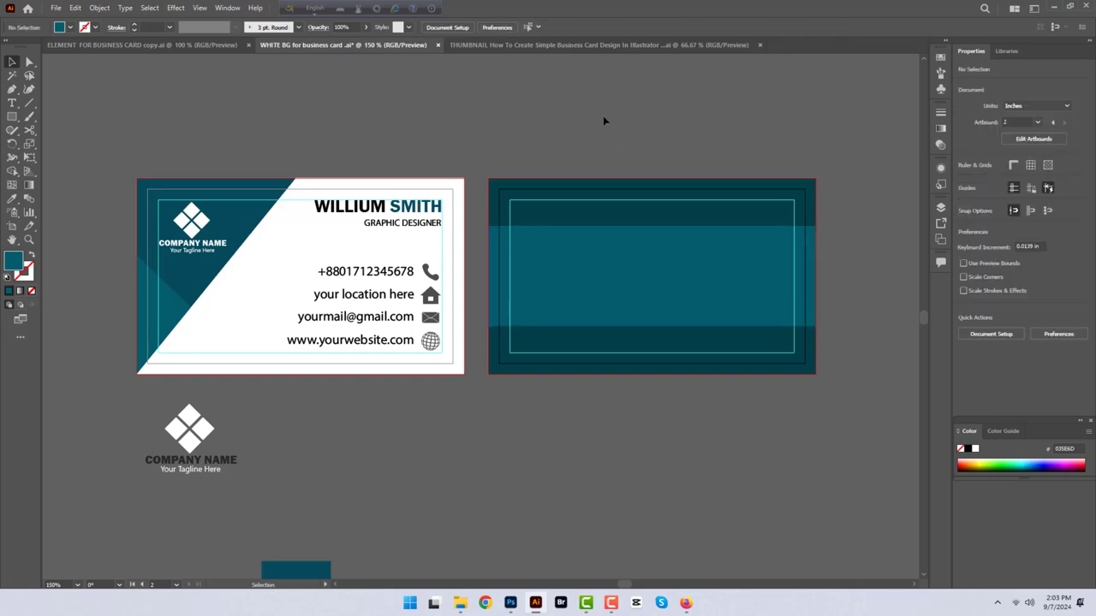
pyautogui.click(197, 224)
pyautogui.moveTo(197, 224); pyautogui.dragTo(583, 246)
# Bring the logo copy above the teal shapes, enlarge it and centre it vertically.
pyautogui.rightClick(583, 245)
pyautogui.moveTo(617, 408)
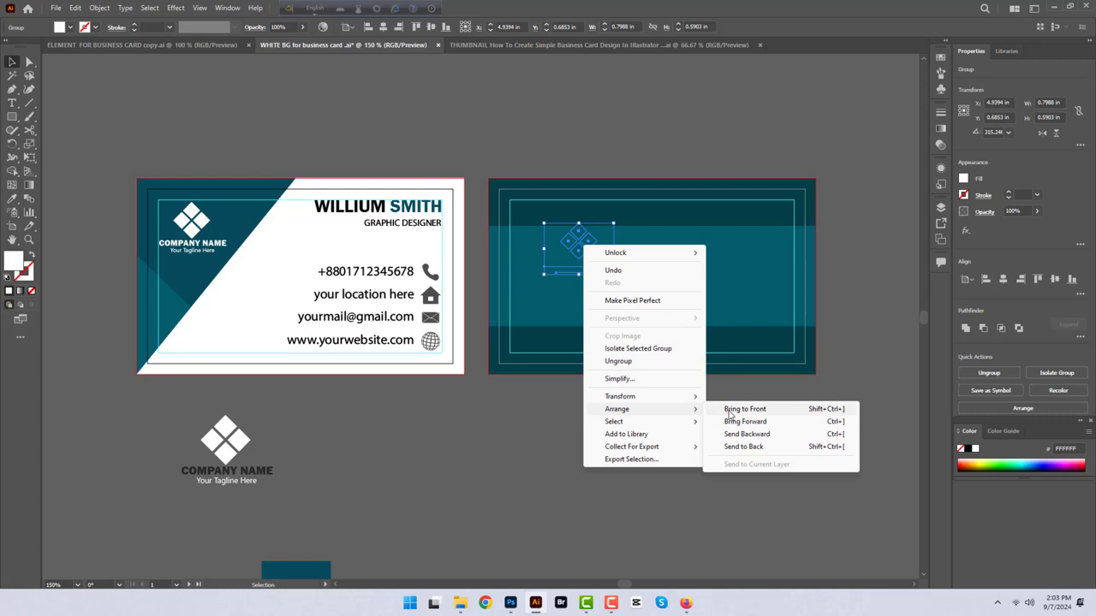
pyautogui.click(728, 414)
pyautogui.moveTo(578, 246)
pyautogui.mouseDown()
pyautogui.moveTo(648, 264)
pyautogui.moveTo(700, 233)
pyautogui.mouseUp()
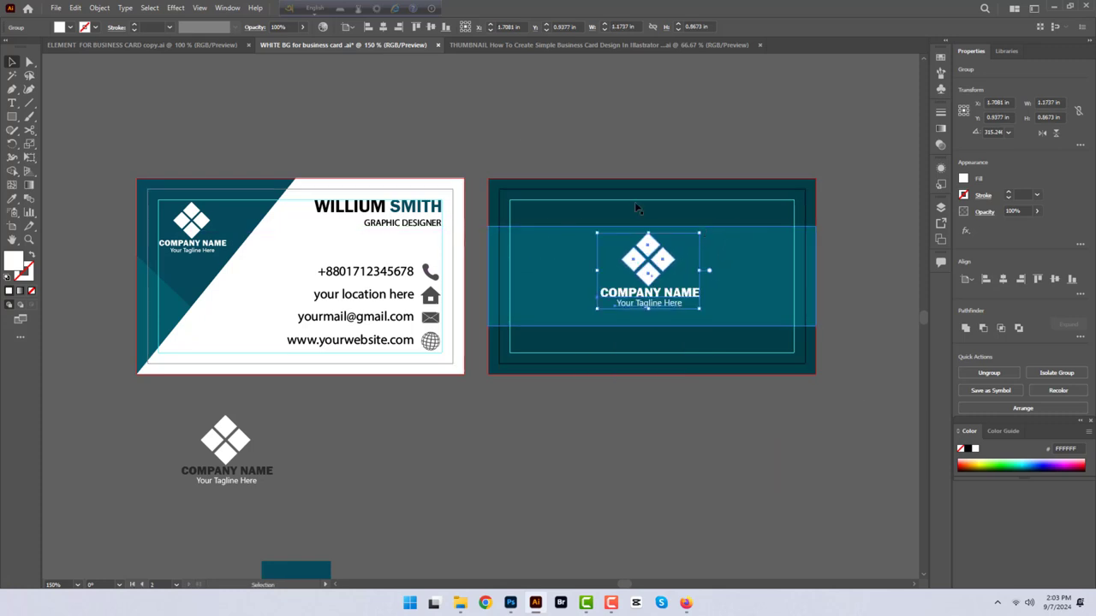
pyautogui.click(432, 26)
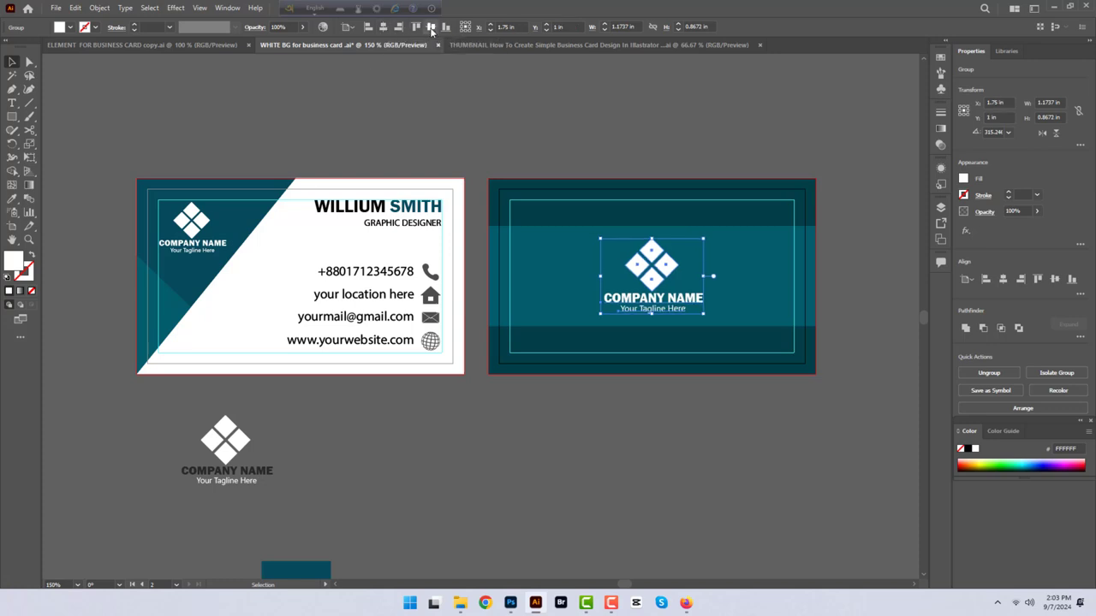
pyautogui.click(414, 114)
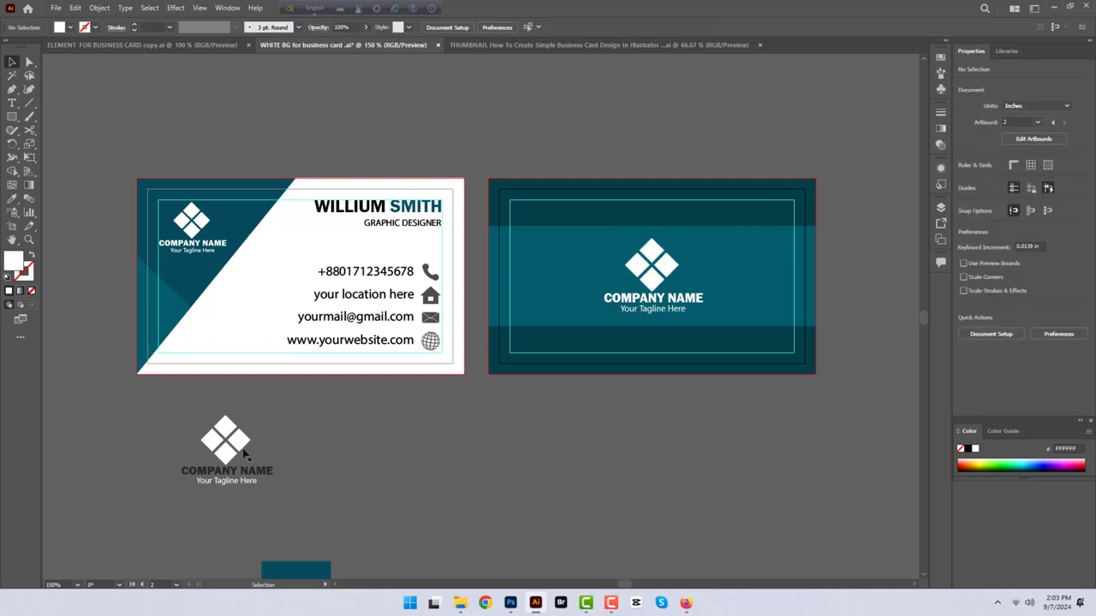
# Delete the loose logo and leftover teal rectangle below the cards.
pyautogui.click(244, 441)
pyautogui.press('Delete')
pyautogui.click(296, 570)
pyautogui.press('Delete')
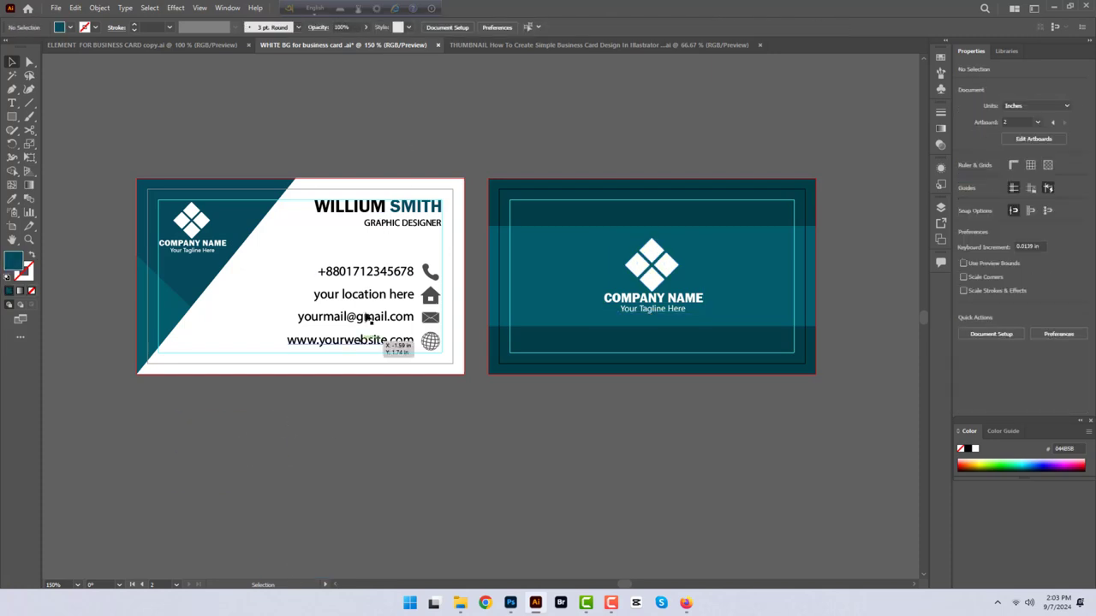